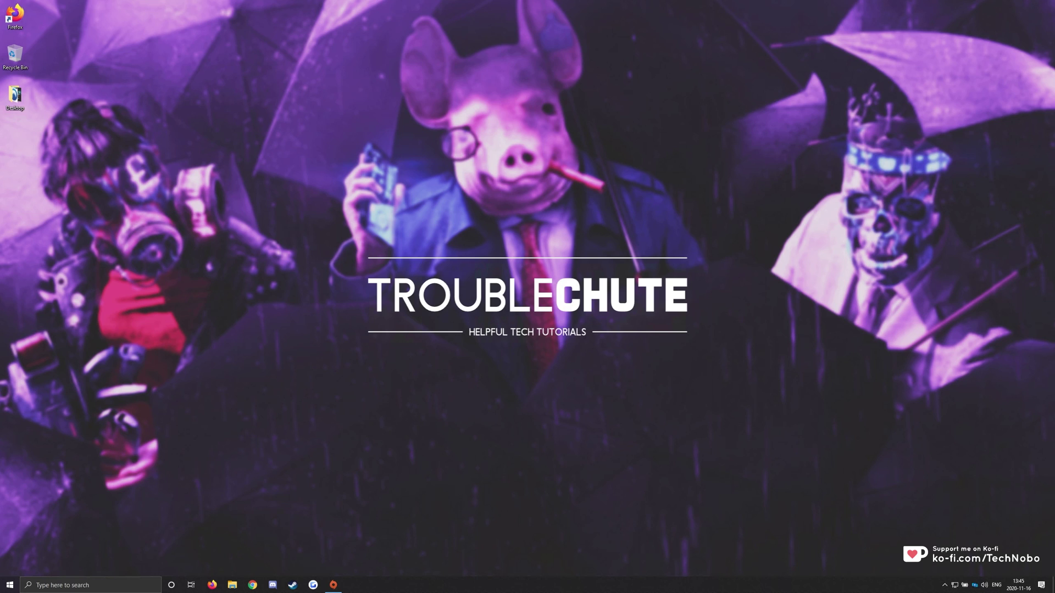
Step: Open the Windows Game Mode settings
key(super)
text(game mode)
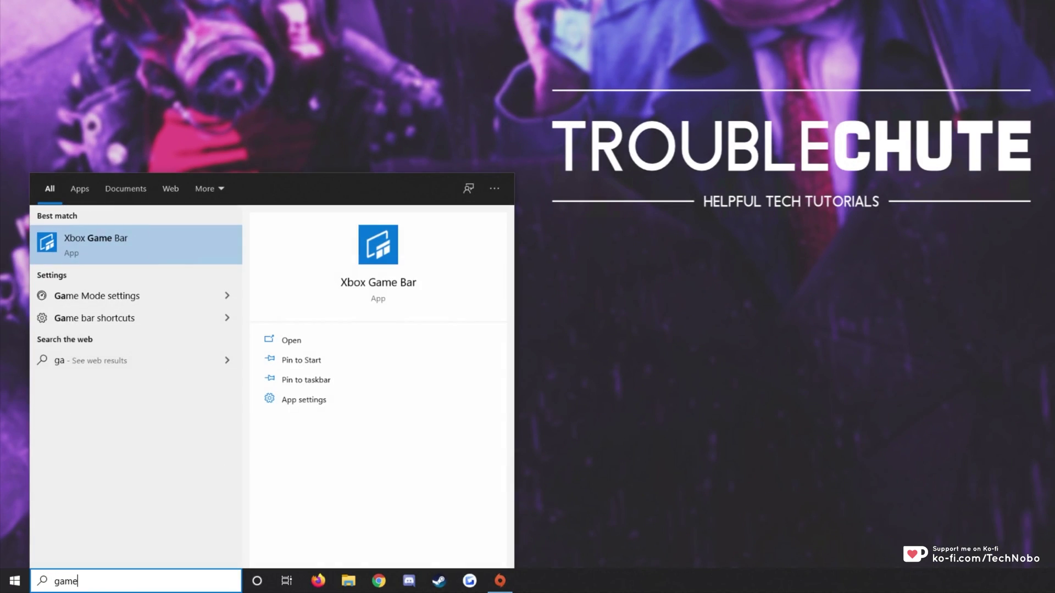
key(Return)
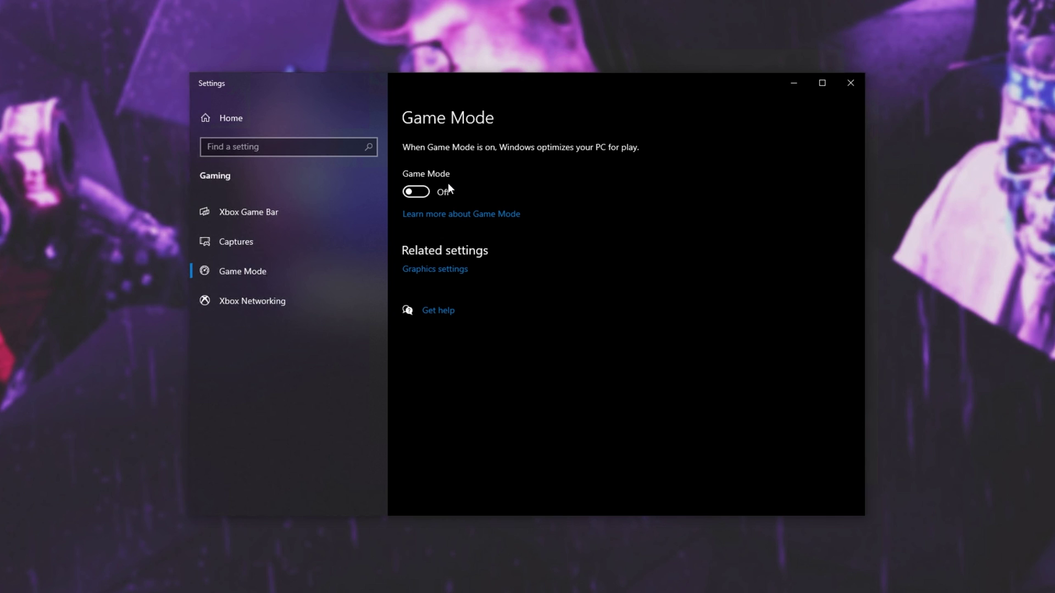
Step: Review the background recording and recorded audio options in the Captures settings, and open the Xbox Game Bar settings
click(251, 241)
scroll(459, 329, down, 1)
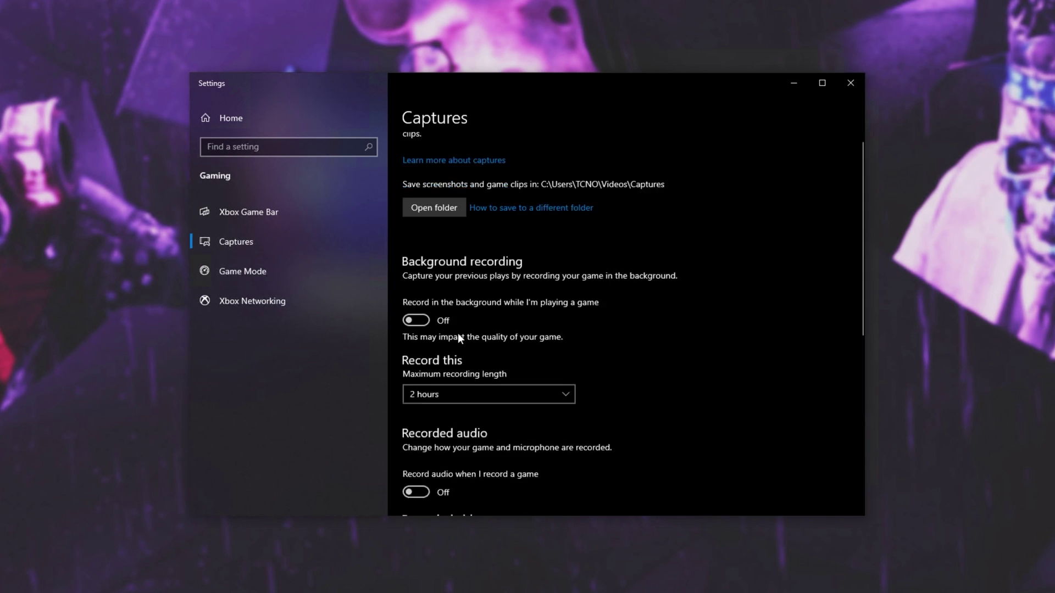
scroll(460, 338, down, 5)
scroll(459, 337, up, 5)
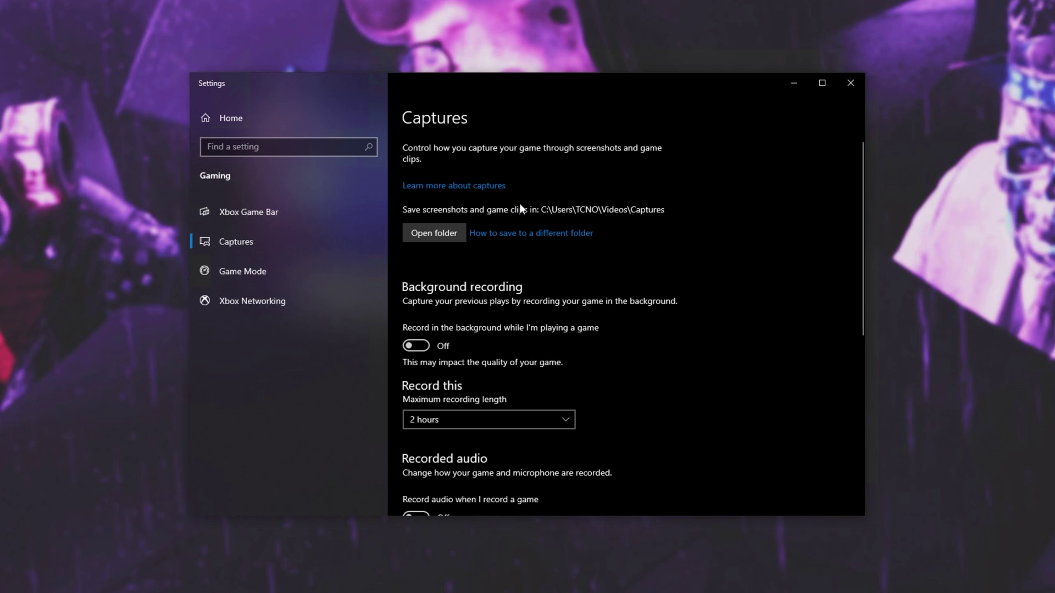
click(313, 208)
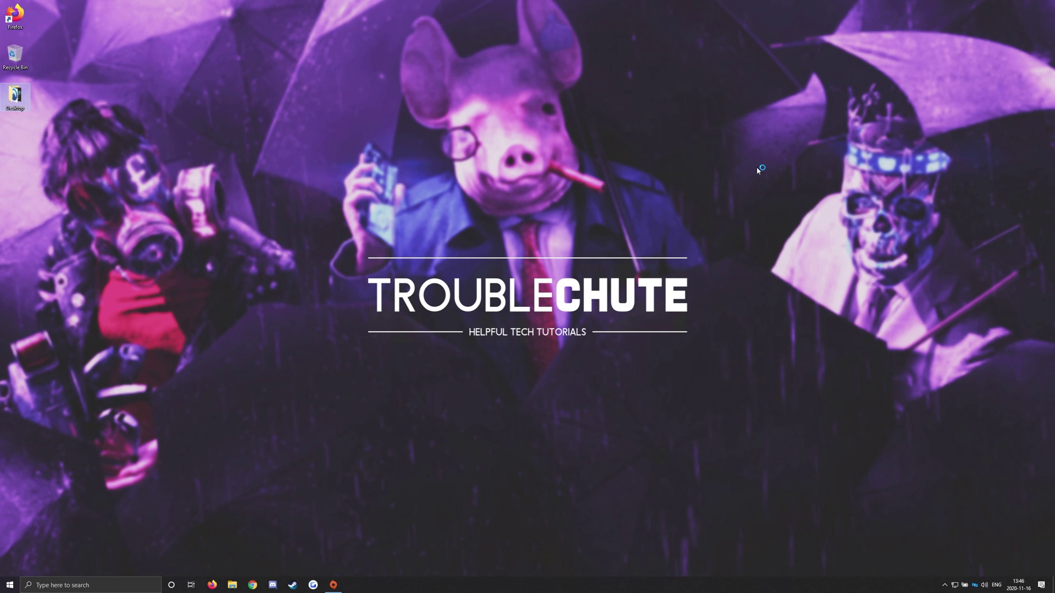
Step: Open the Windows Graphics settings and review hardware-accelerated GPU scheduling and the per-app performance preferences
key(super)
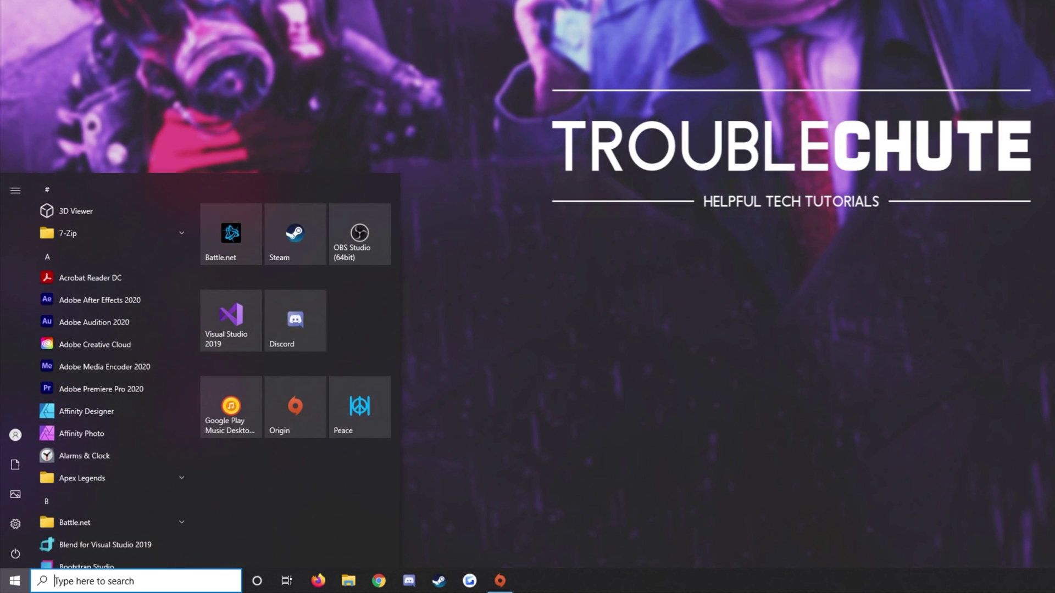
text(gpu)
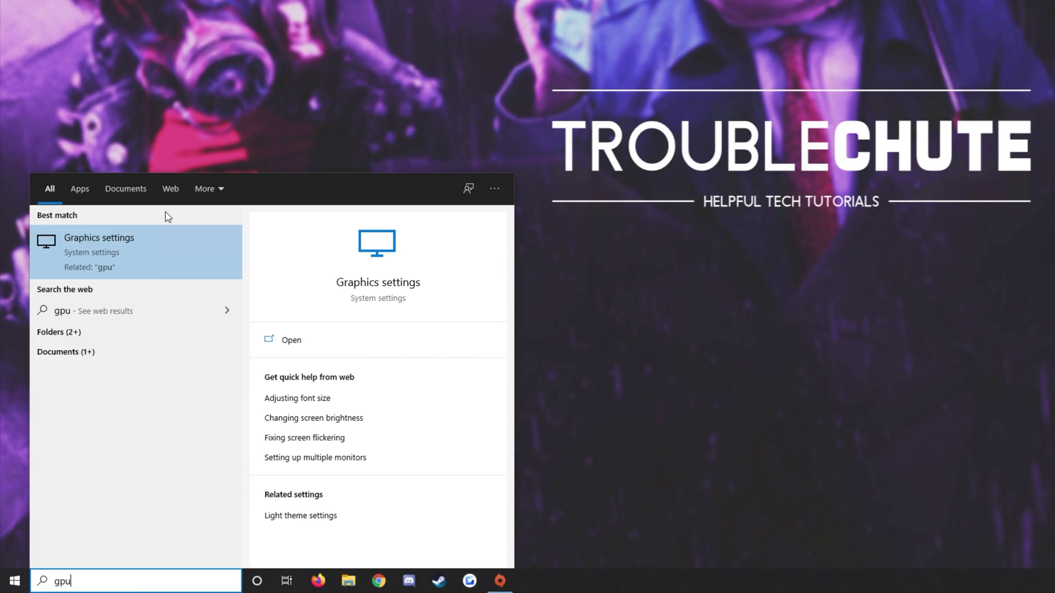
key(Return)
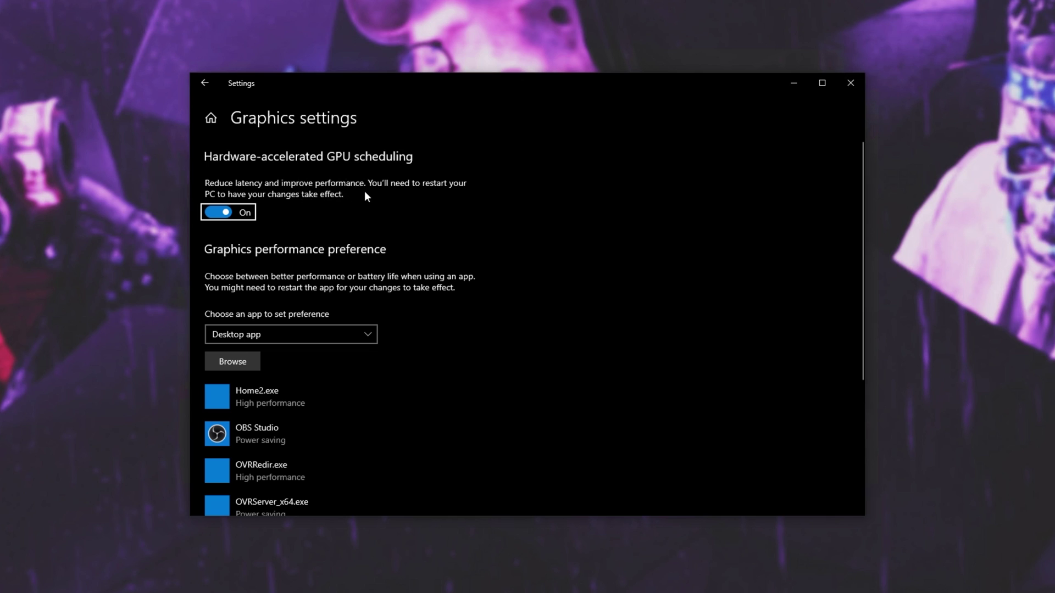
scroll(420, 206, down, 3)
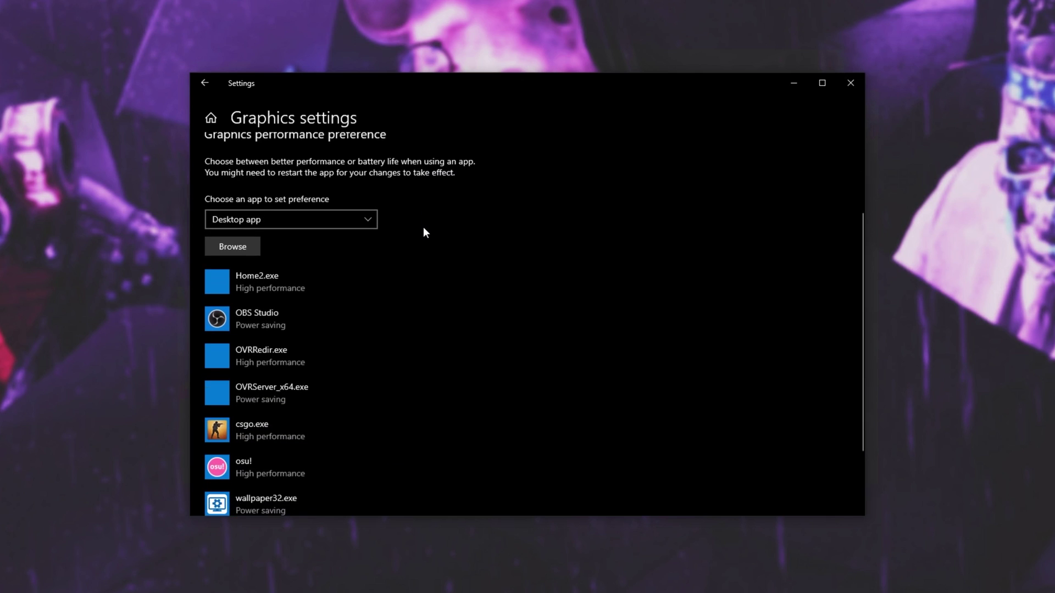
scroll(420, 241, up, 2)
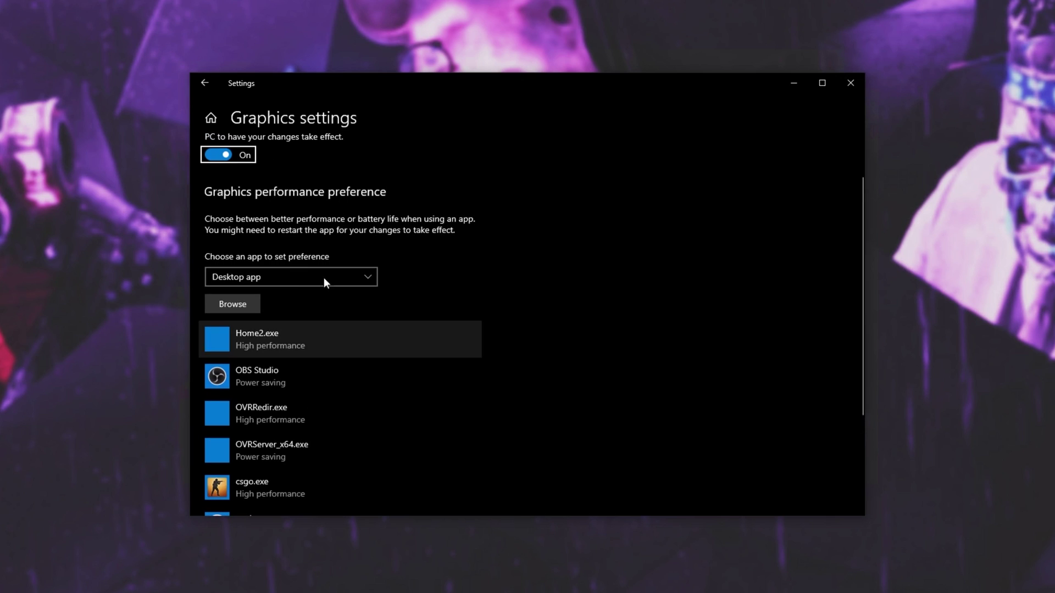
Step: Choose Desktop app as the app type for the graphics performance preference and start browsing for its executable
click(305, 277)
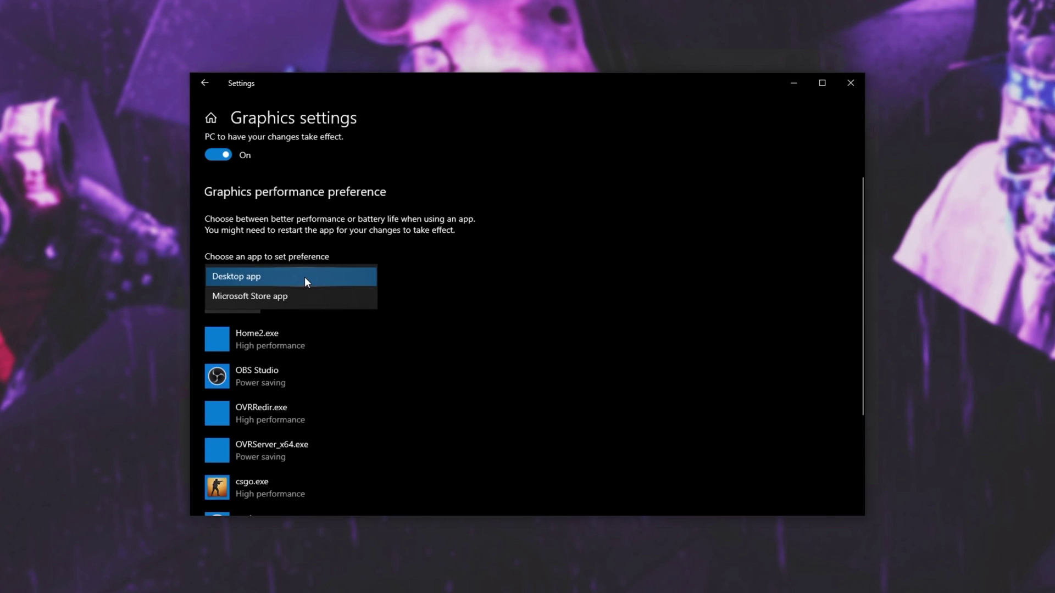
click(304, 277)
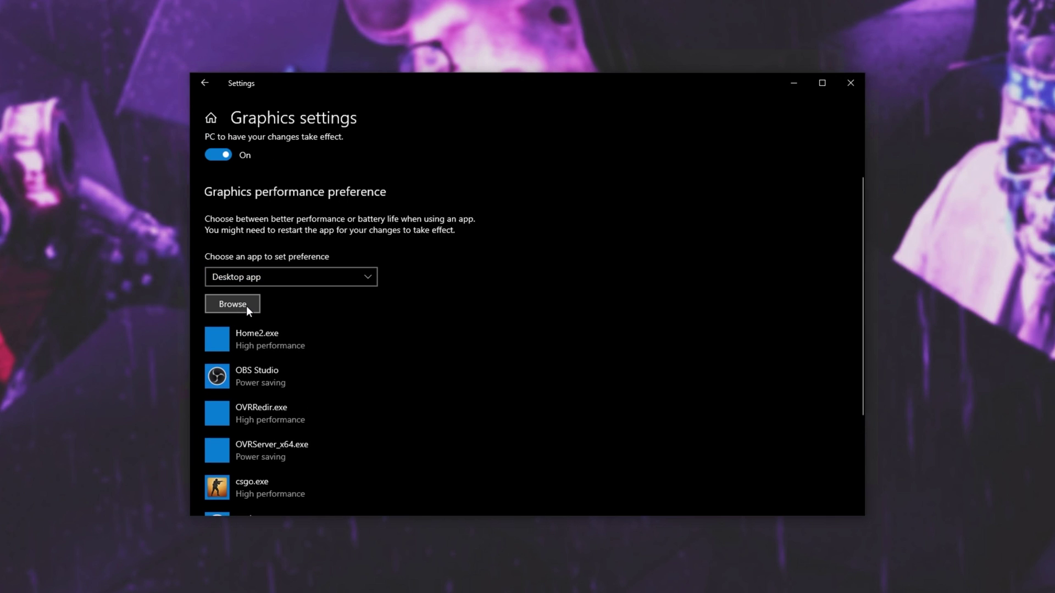
scroll(283, 428, down, 3)
scroll(286, 368, up, 4)
click(251, 355)
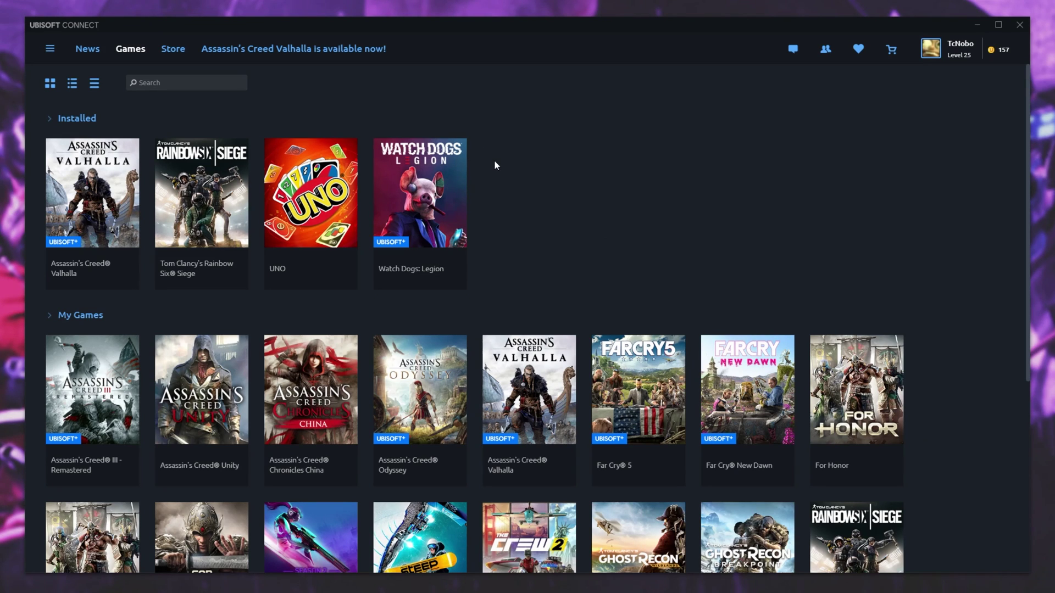
Step: In Ubisoft Connect, find Watch Dogs: Legion's install location in its properties, view the install folder and close it
right_click(463, 173)
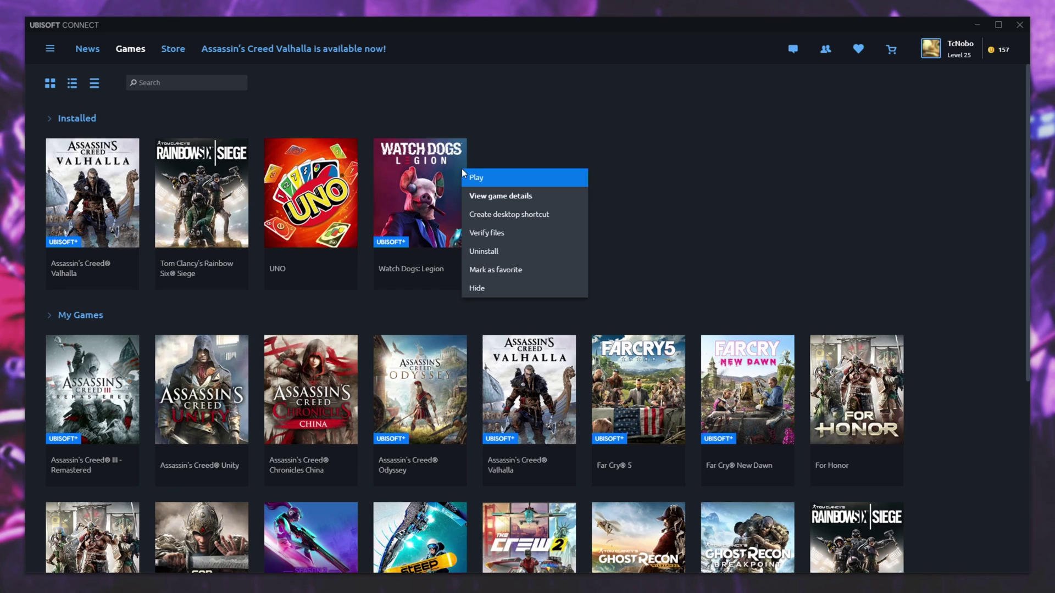
click(493, 202)
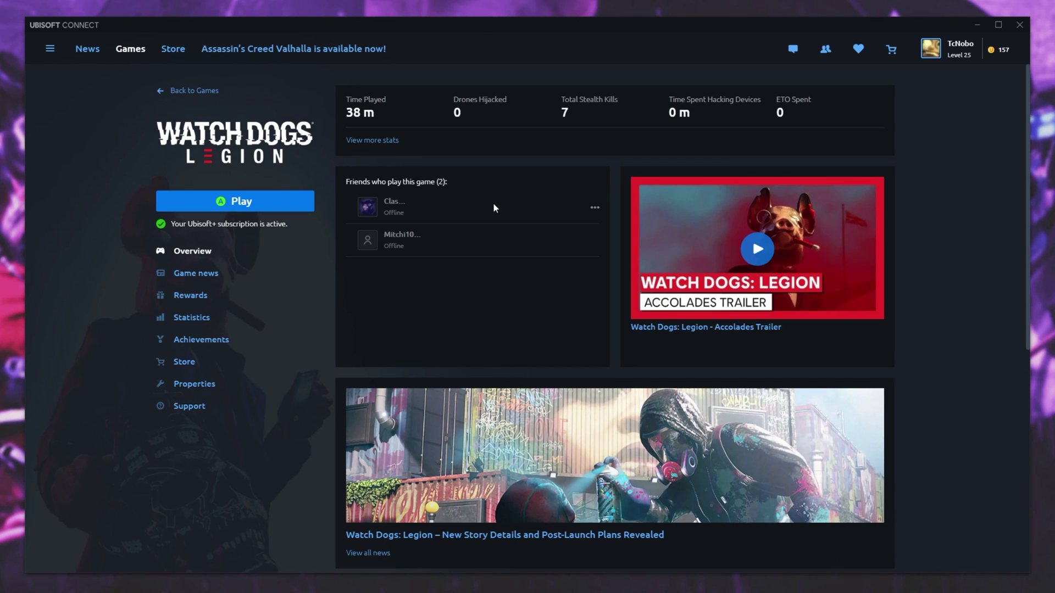
click(187, 407)
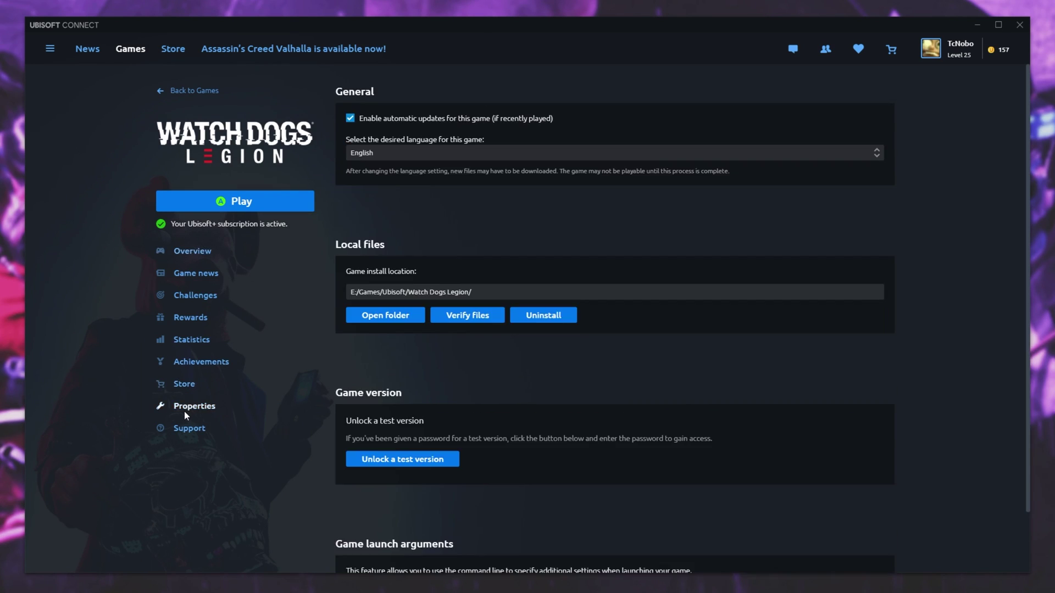
drag(472, 292, 285, 314)
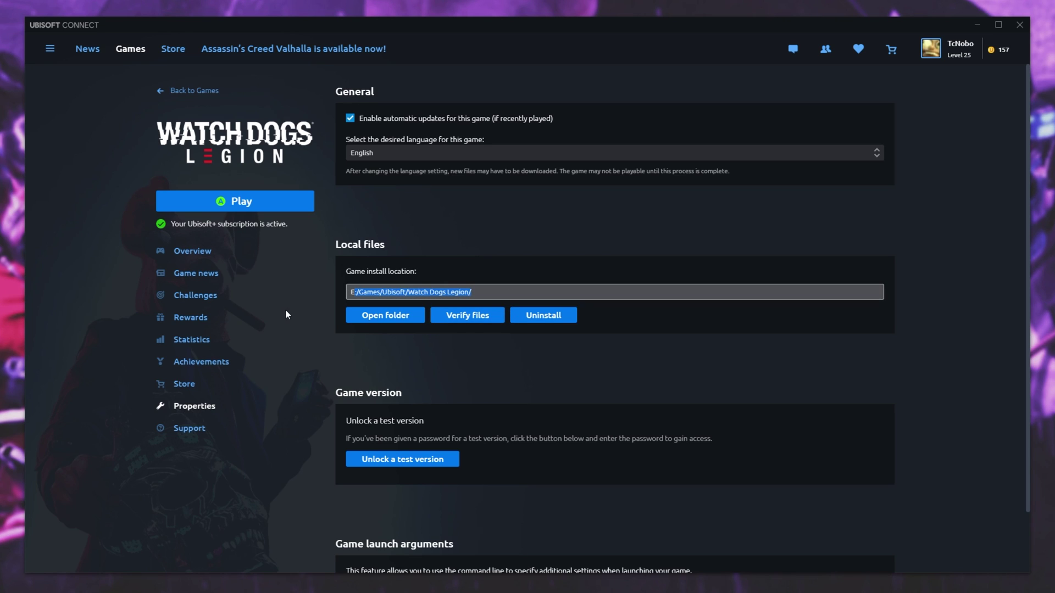
click(387, 315)
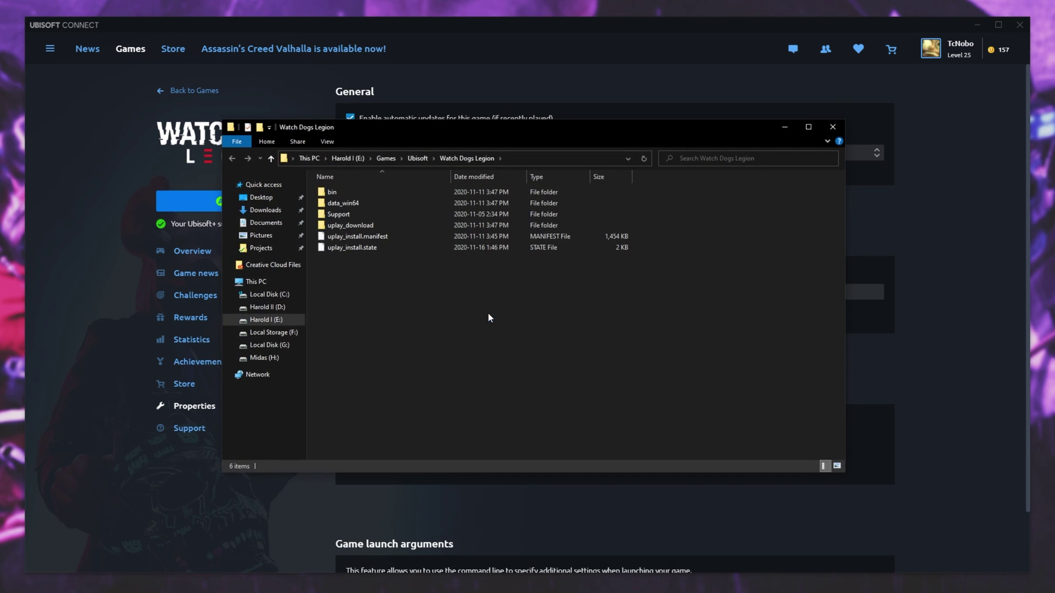
click(833, 126)
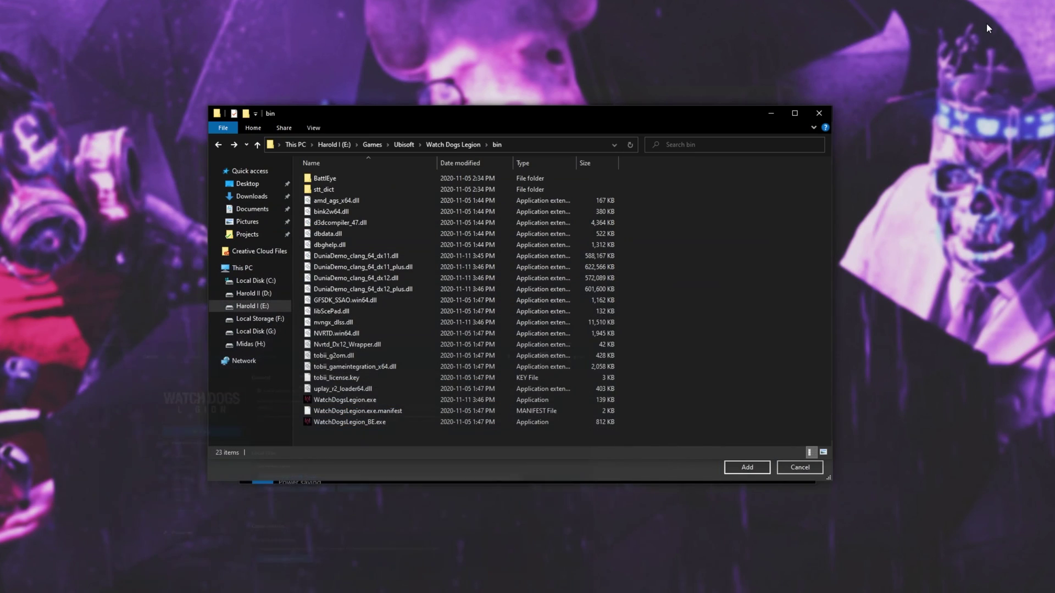
Step: Add WatchDogsLegion.exe from the game's bin folder to the graphics performance preference list
key(alt+Up)
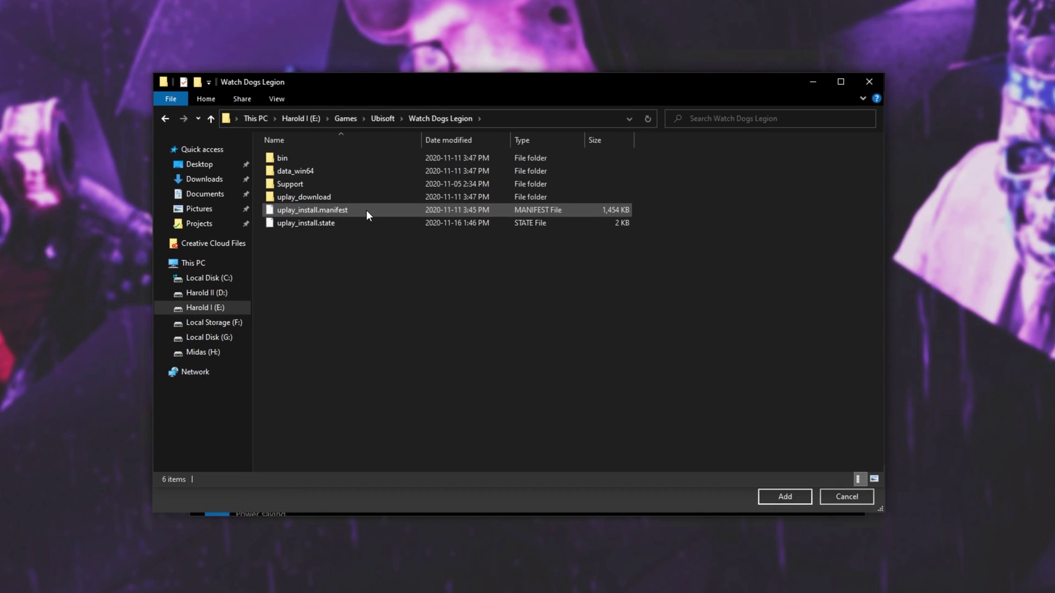
double_click(312, 158)
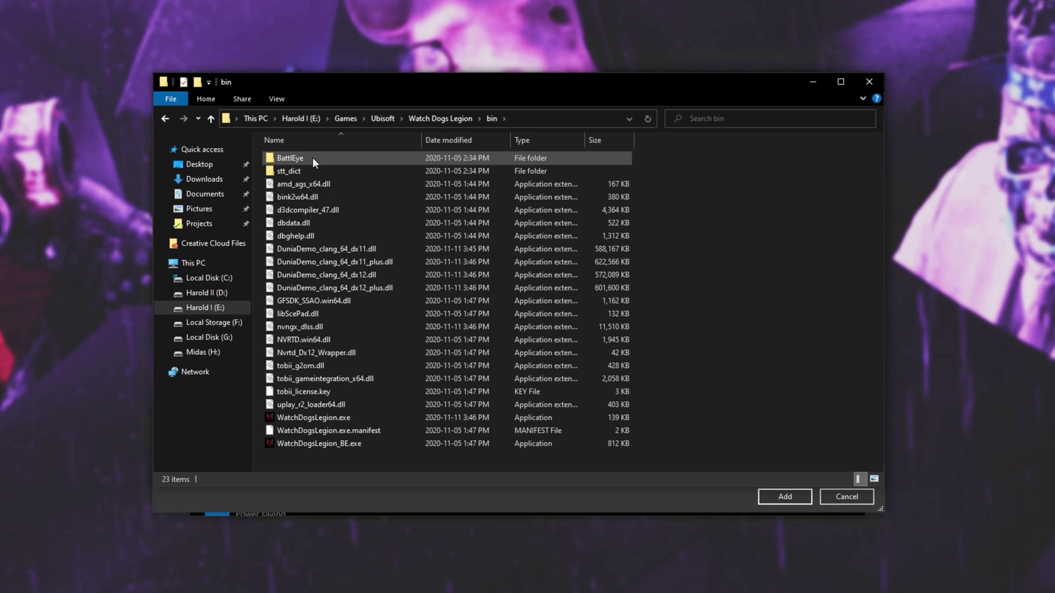
click(355, 416)
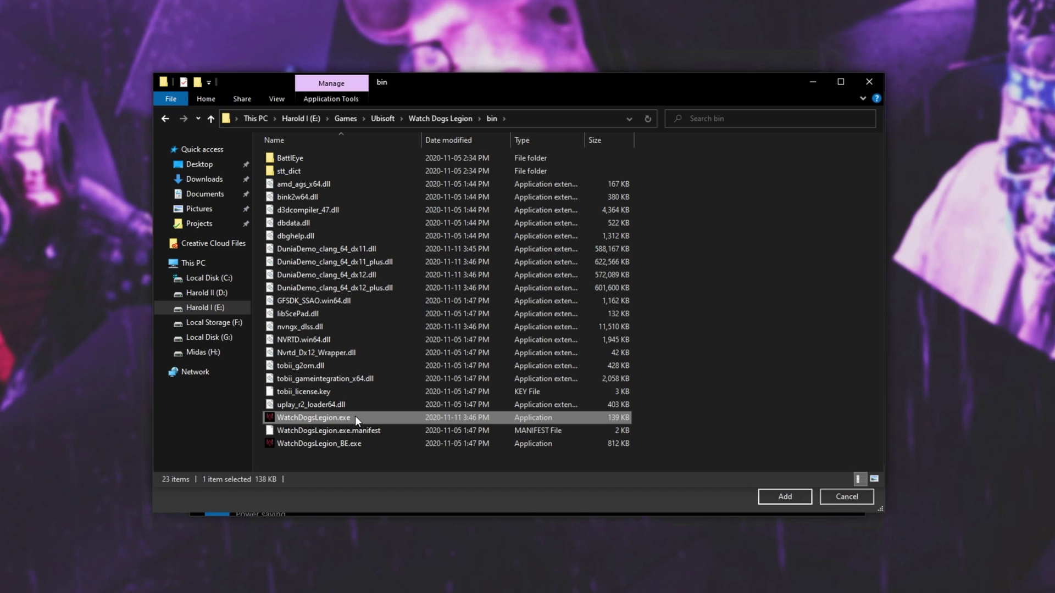
click(785, 497)
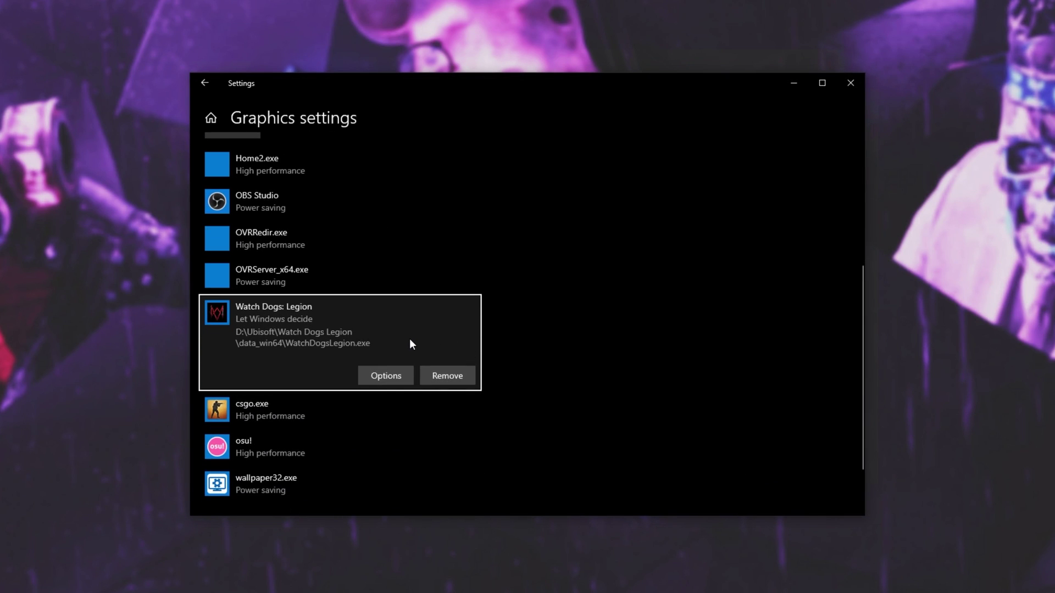
Step: Set the graphics preference for Watch Dogs: Legion to High performance, save it and close Settings
click(384, 369)
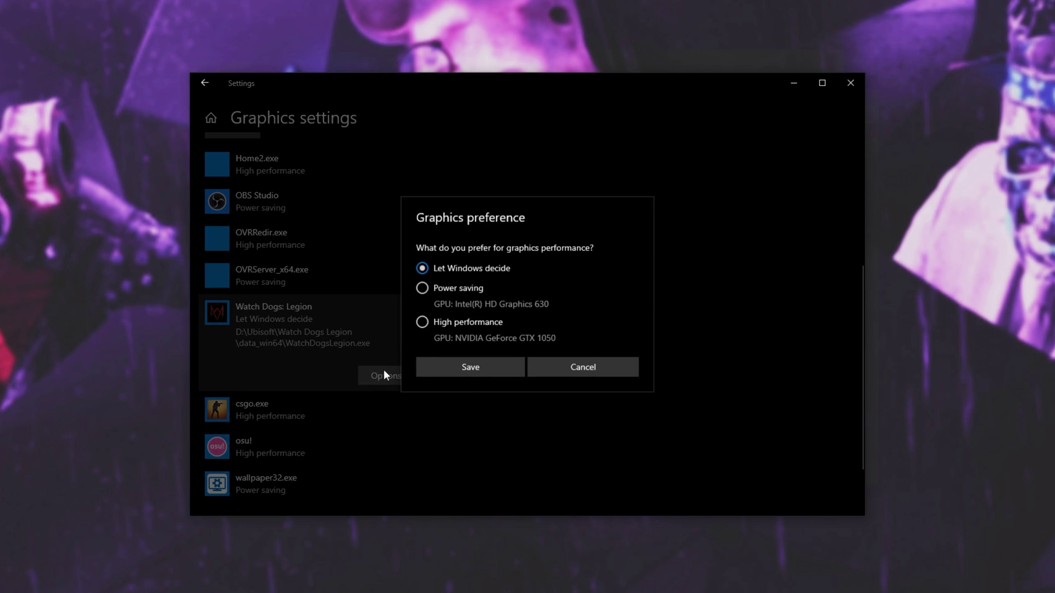
click(453, 323)
click(482, 375)
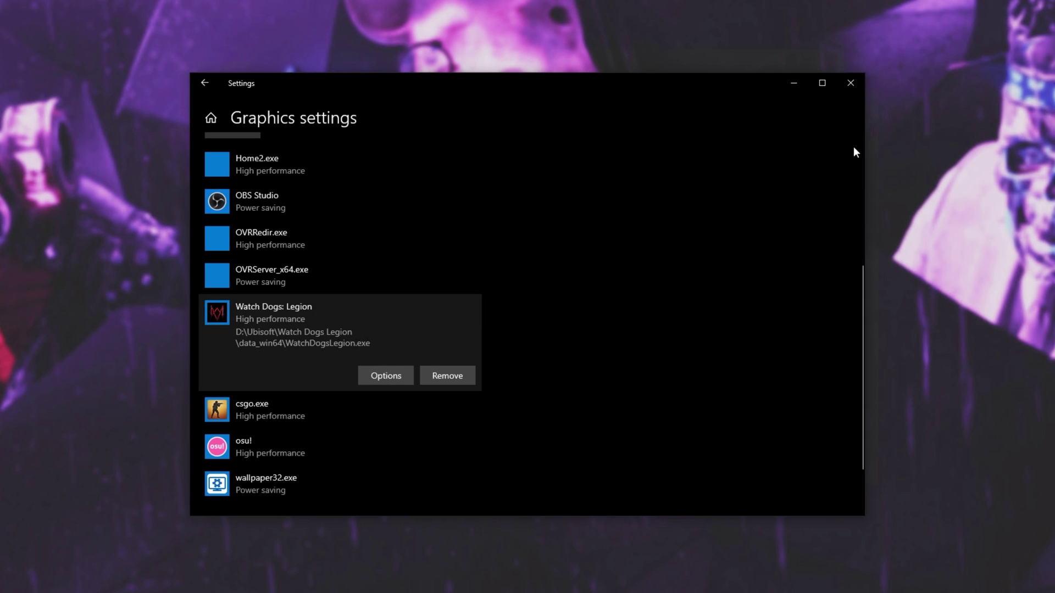
click(846, 88)
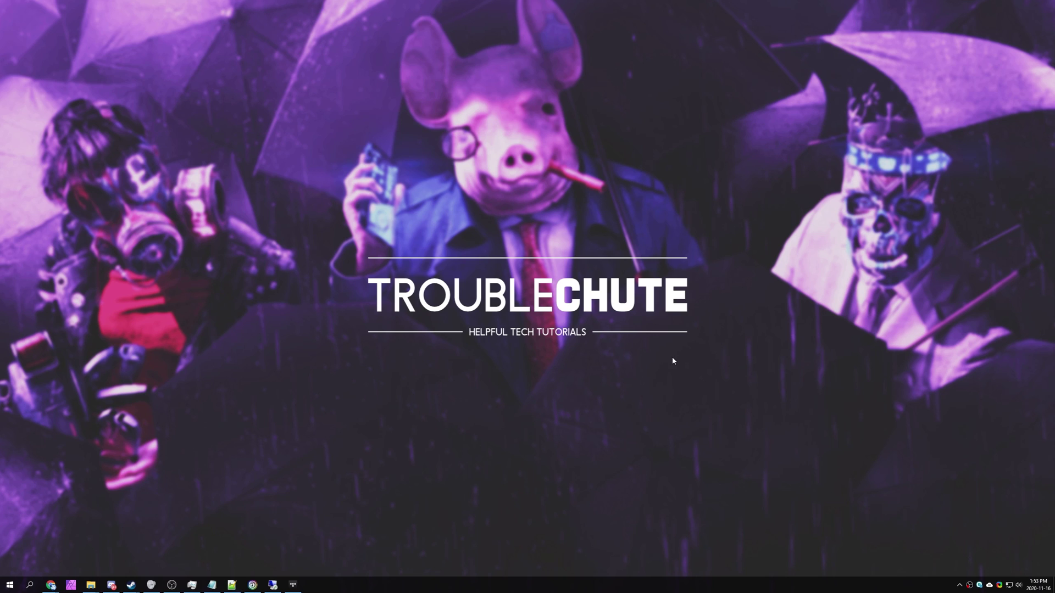
Step: Open Disk Cleanup for the C: drive
key(super)
text(clean)
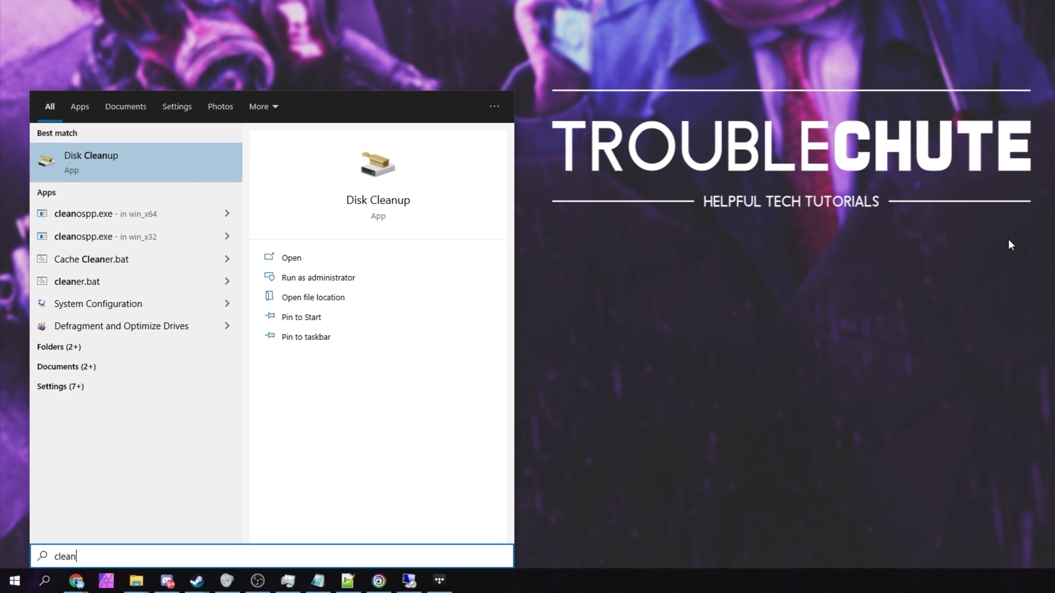
key(Return)
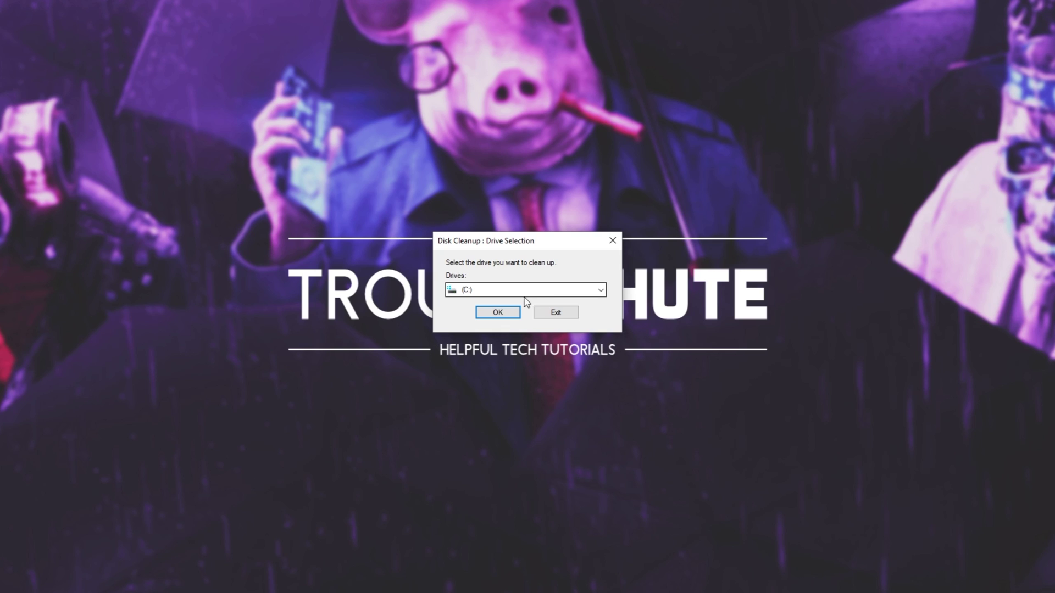
click(500, 312)
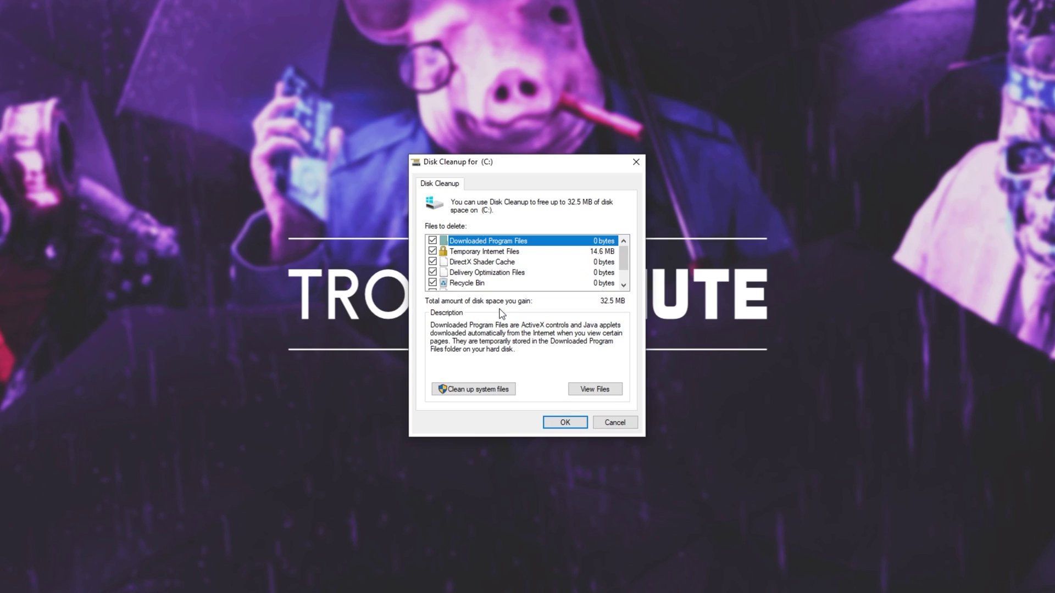
Step: Review the file categories checked for cleanup on the C: drive and permanently delete those files
scroll(625, 261, down, 1)
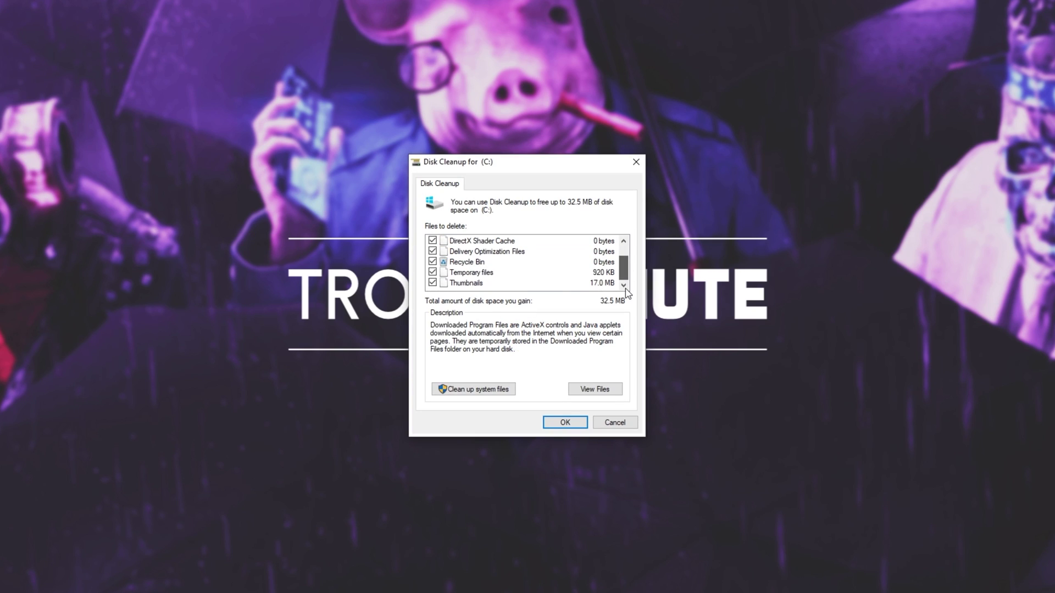
click(466, 263)
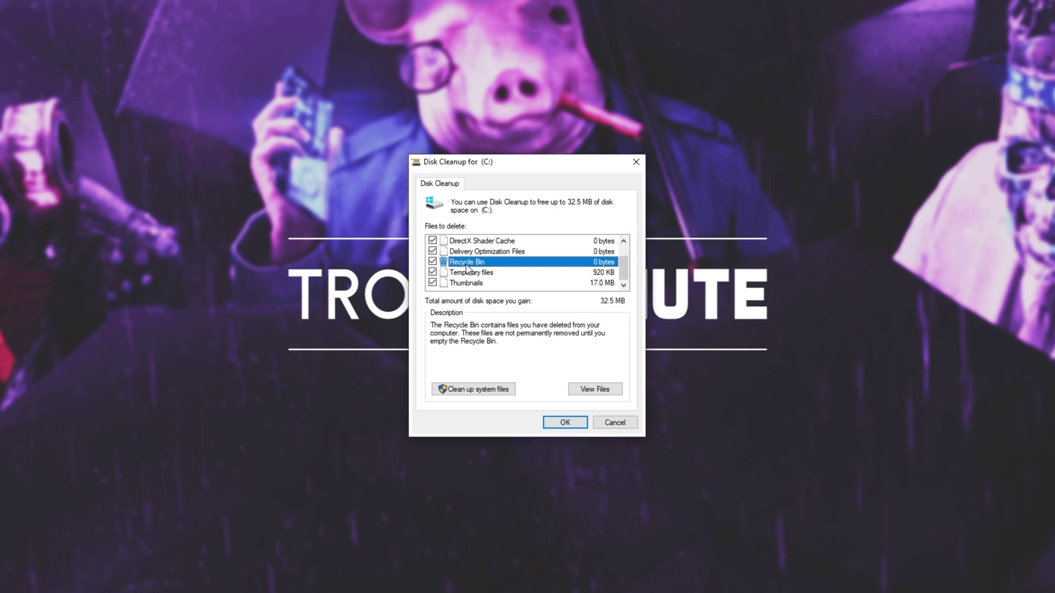
click(558, 422)
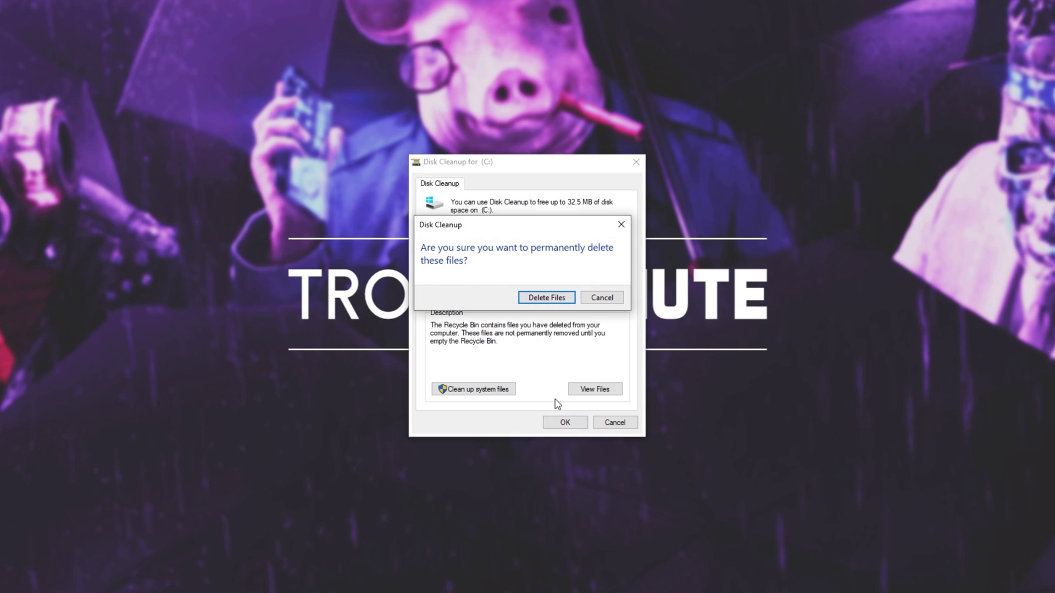
click(545, 298)
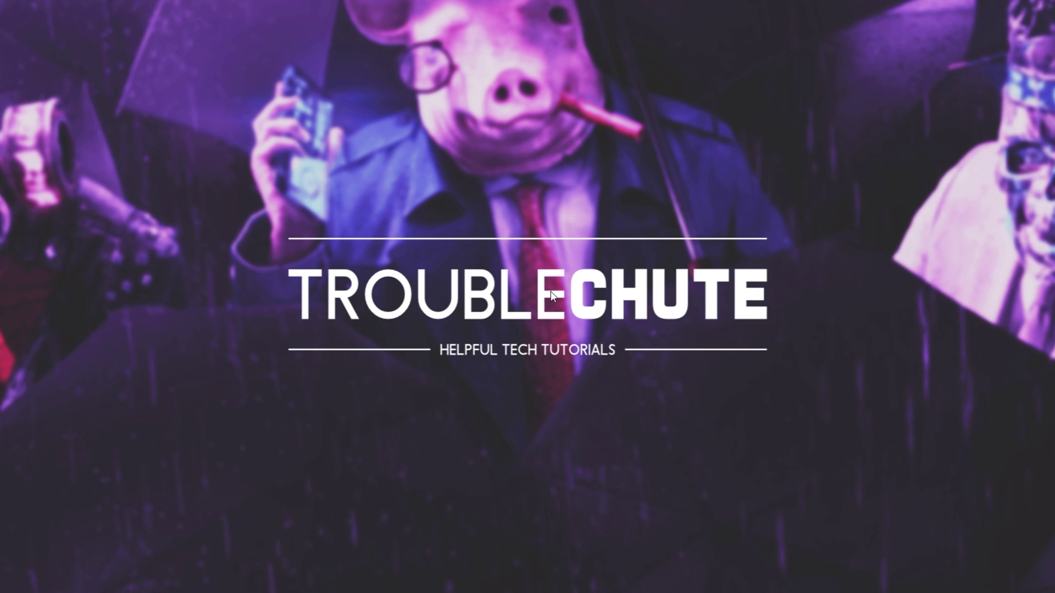
Step: Run Disk Cleanup on the E: drive and permanently delete the DirectX Shader Cache and Recycle Bin files
key(super)
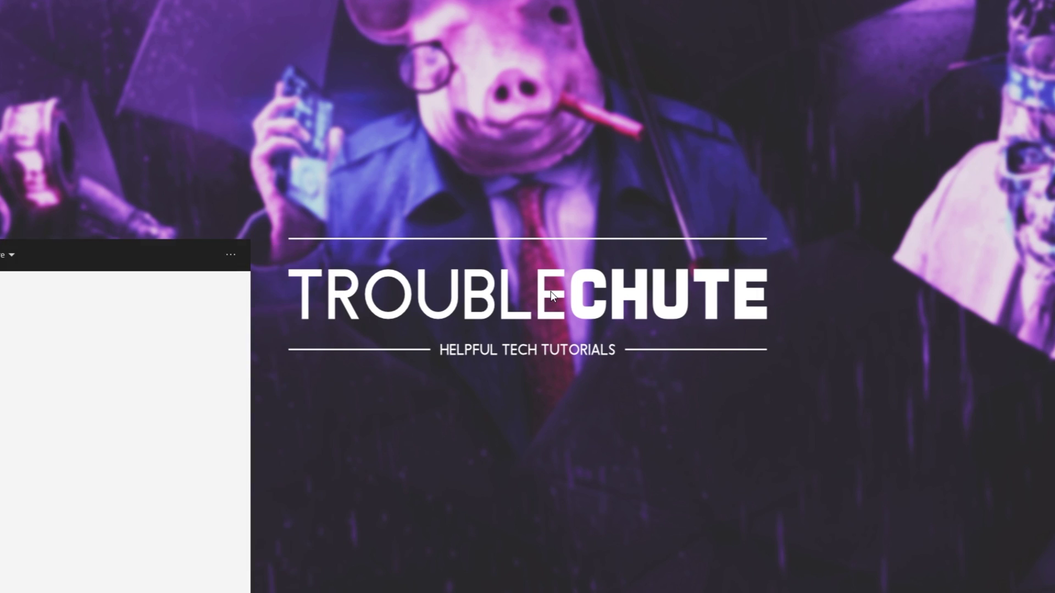
text(disk cleanup)
key(Return)
click(552, 296)
click(553, 297)
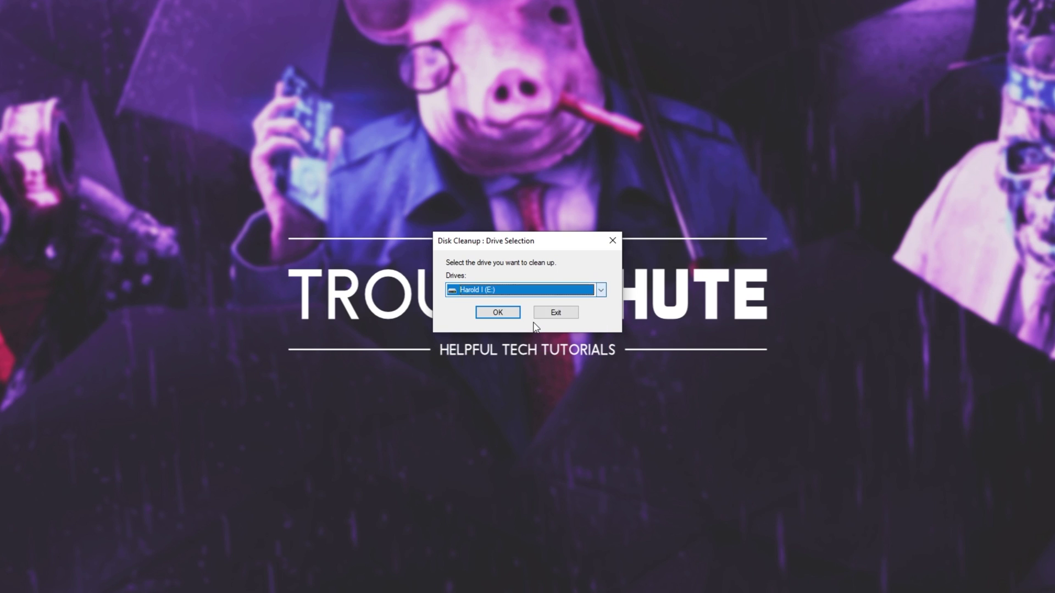
click(513, 313)
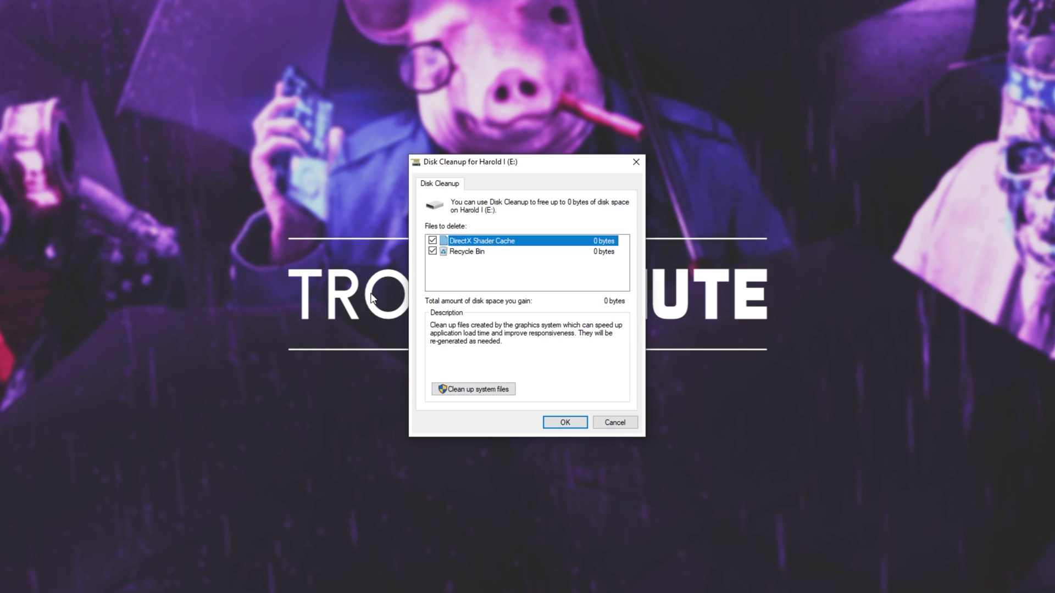
click(566, 423)
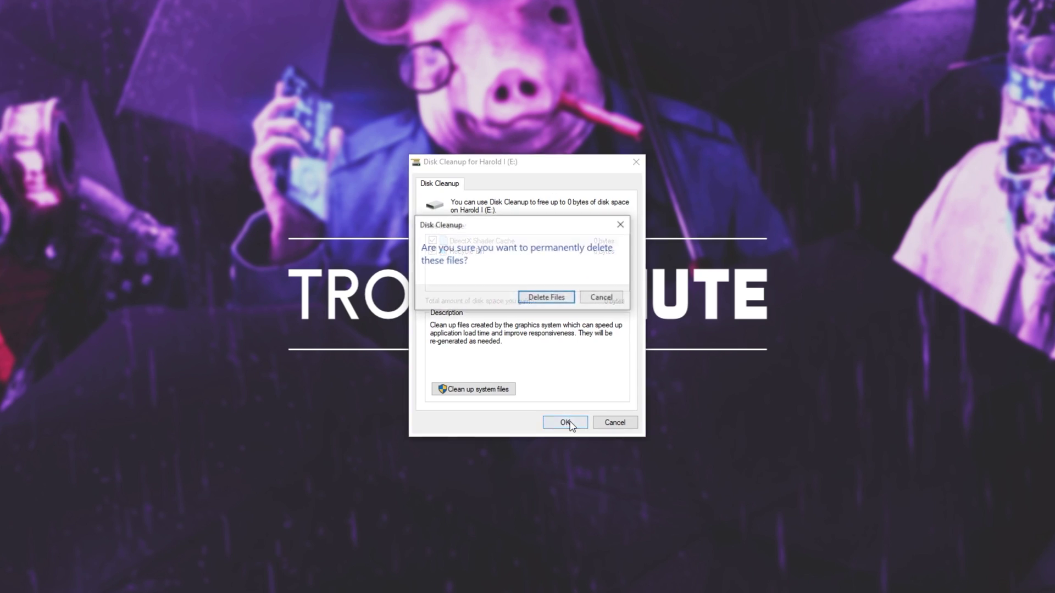
click(549, 297)
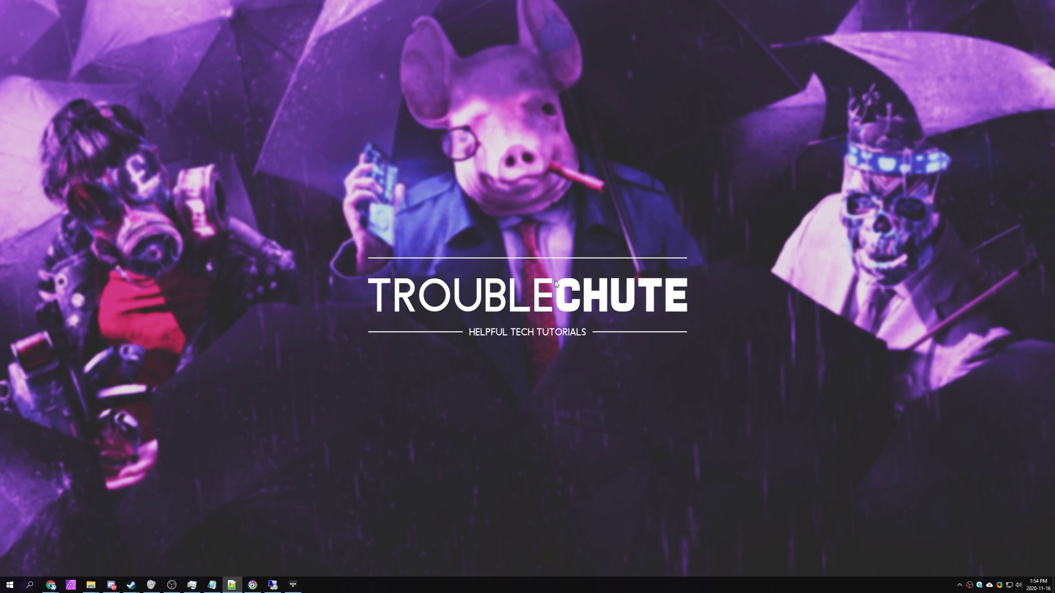
Step: Open NVIDIA Control Panel and check the list of customizable programs in the per-program 3D settings
right_click(458, 258)
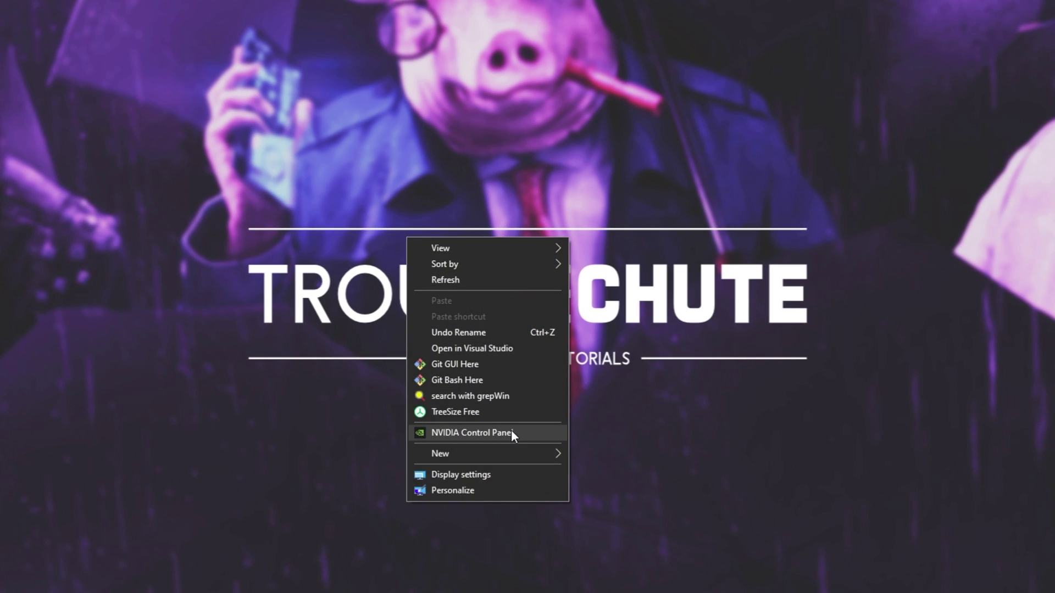
click(518, 374)
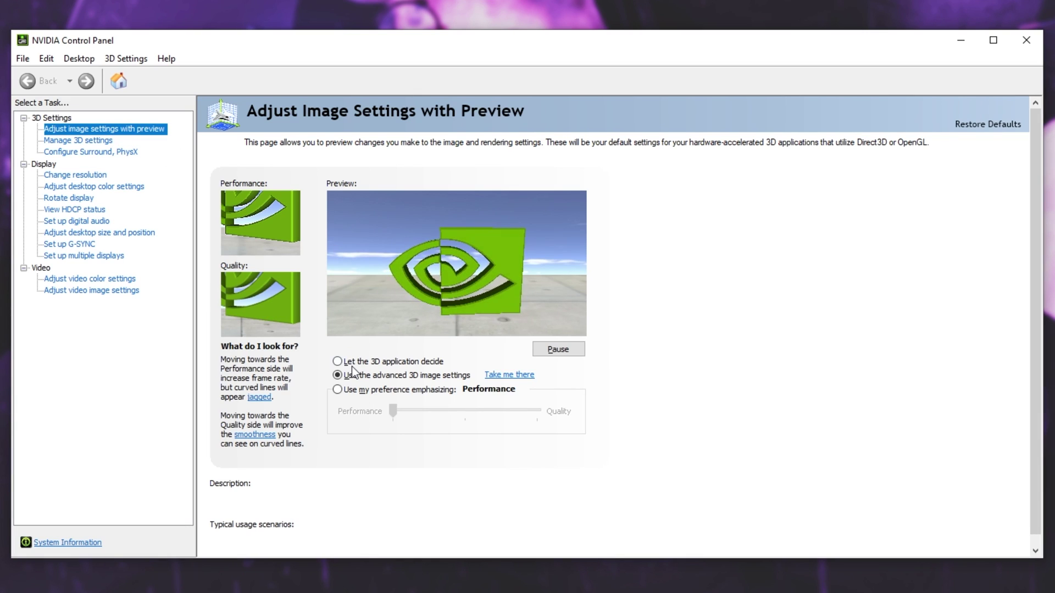
mouse_move(351, 374)
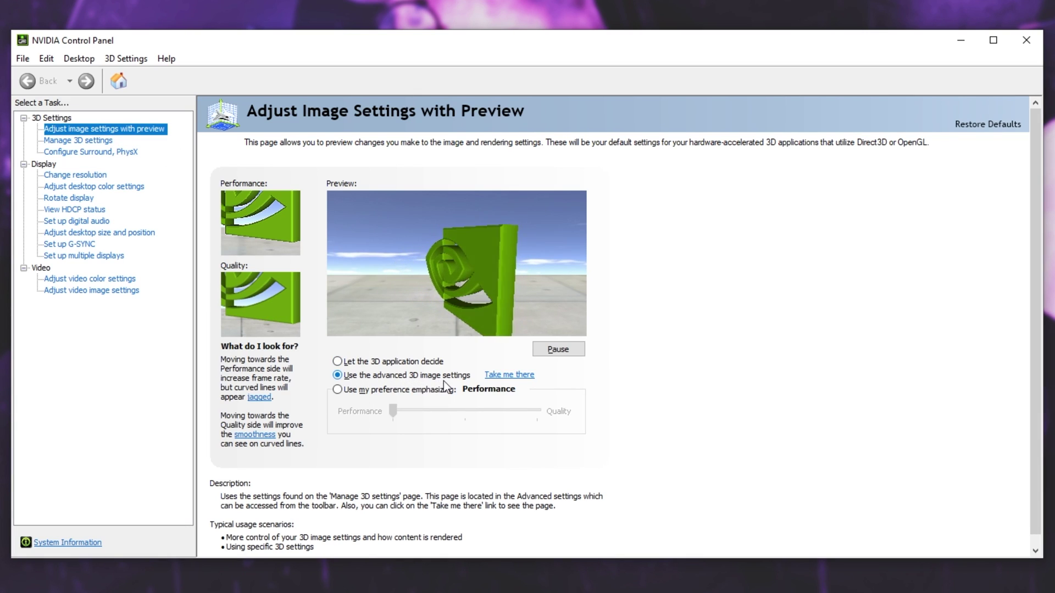
click(92, 141)
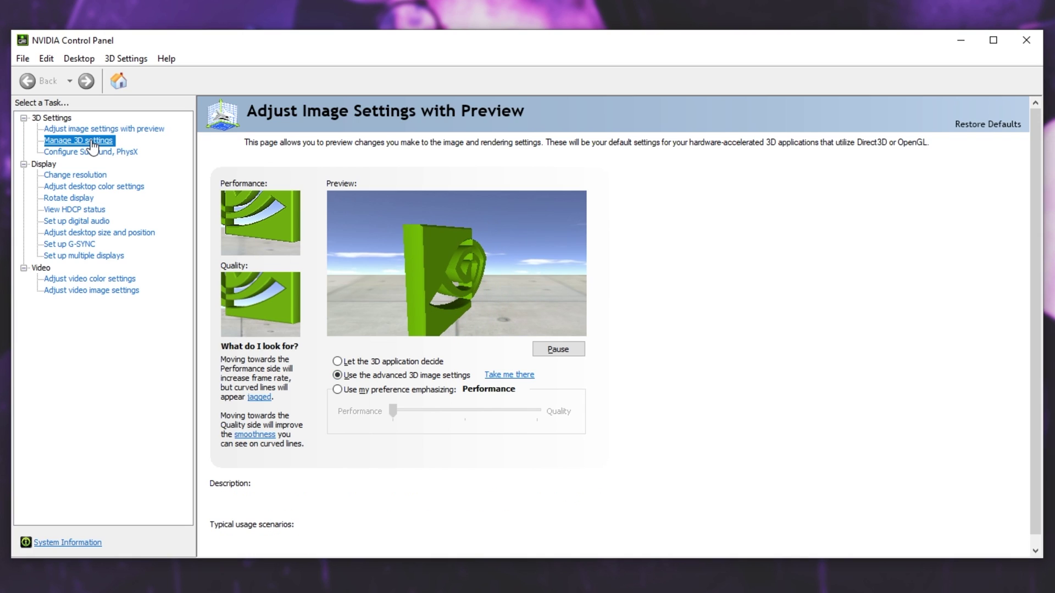
click(326, 212)
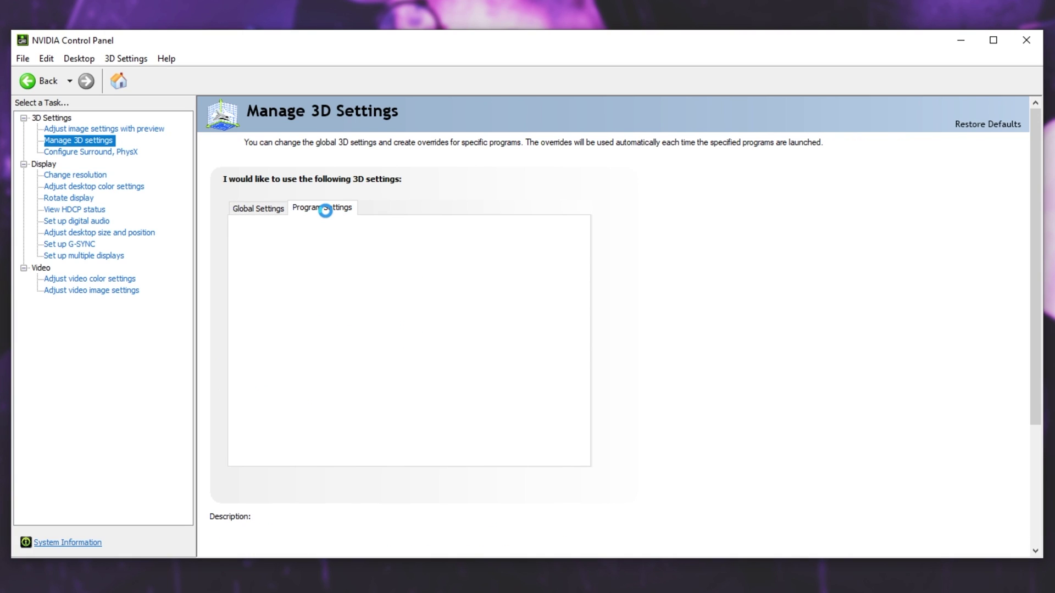
click(347, 245)
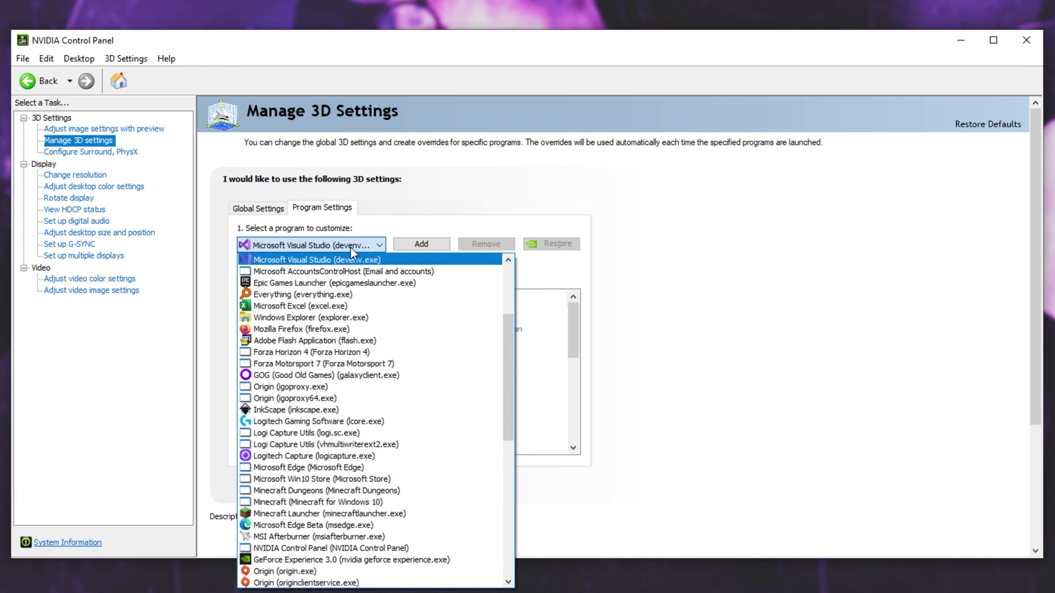
click(351, 247)
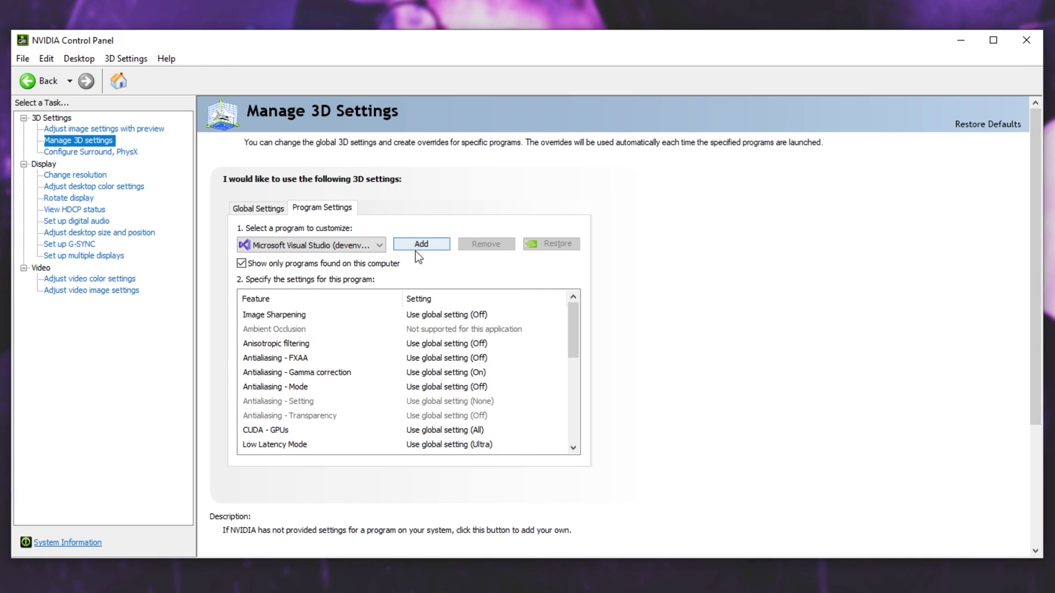
Step: Add Watch Dogs: Legion from the recently used programs to the programs with custom 3D settings
click(421, 244)
drag(683, 162, 684, 233)
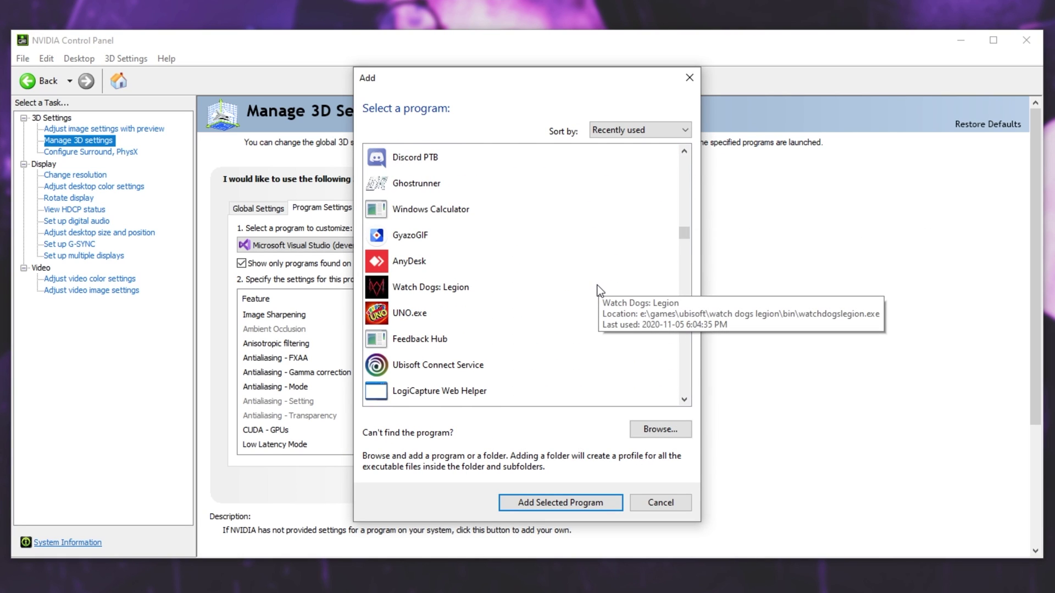
click(598, 285)
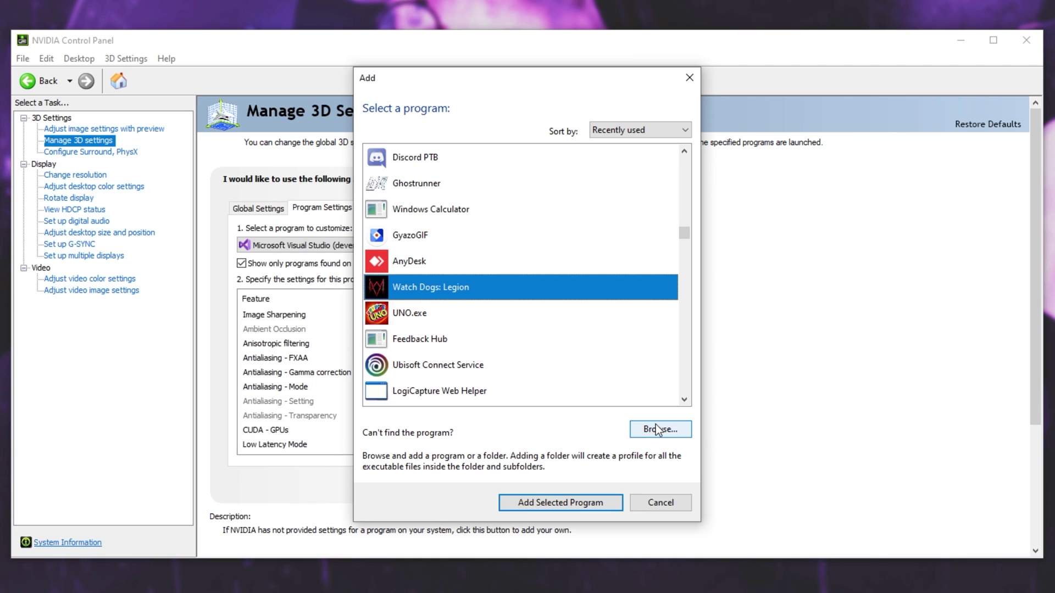
click(586, 503)
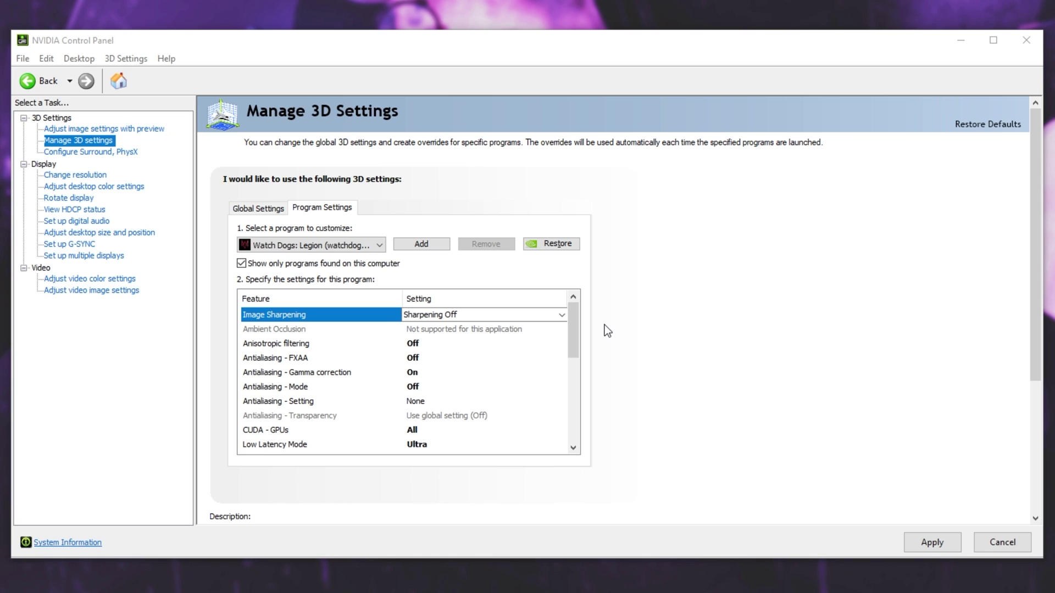
Step: Review the 3D settings for Watch Dogs: Legion, from Low Latency Mode through the rest of the feature list
key(l)
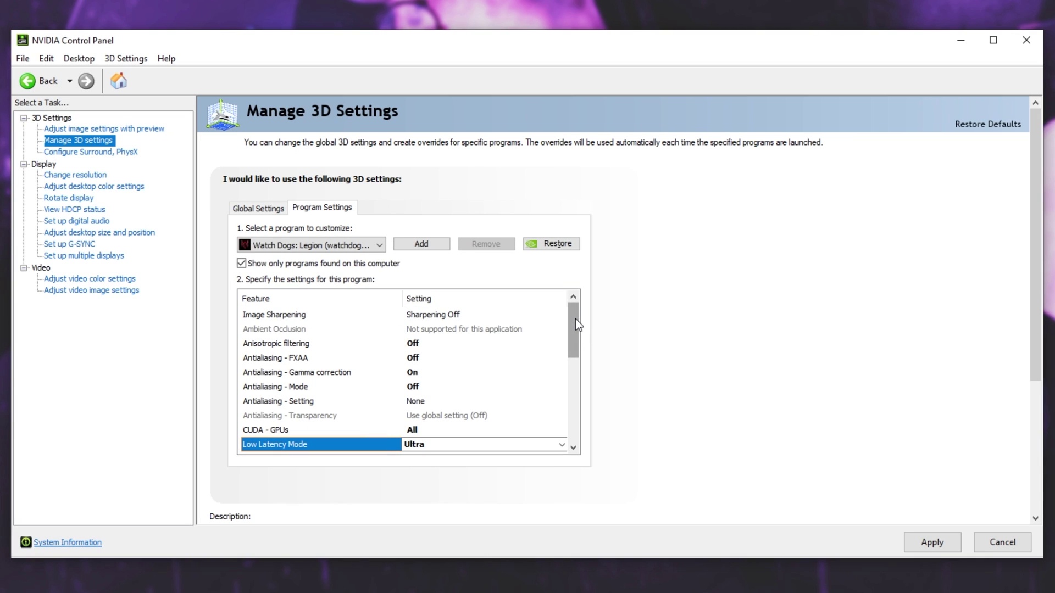
drag(575, 319, 573, 437)
click(361, 449)
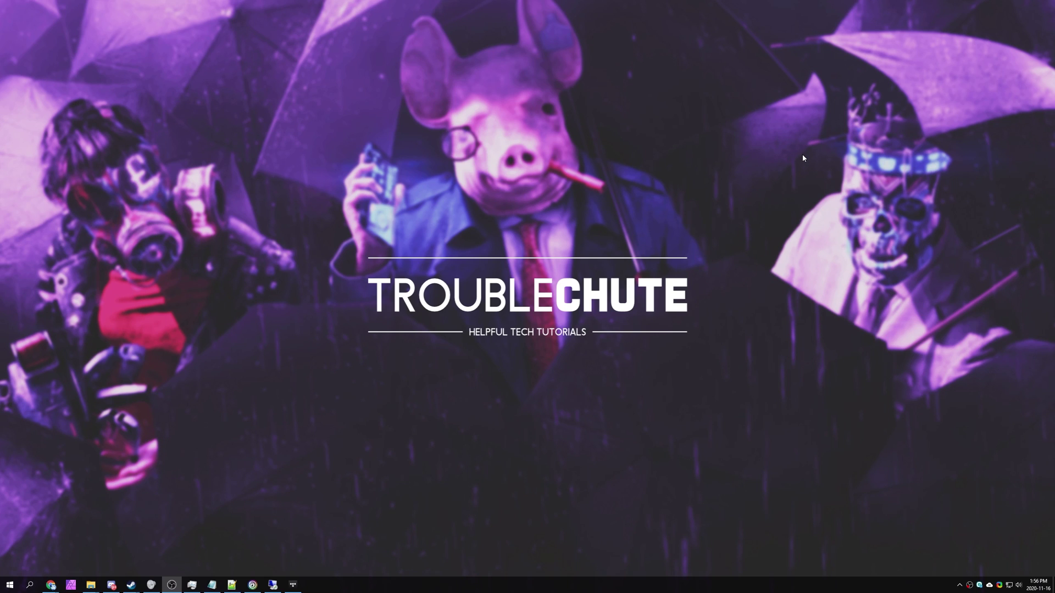
Step: Search Windows for "power plan" and open the page for choosing a power plan
key(super)
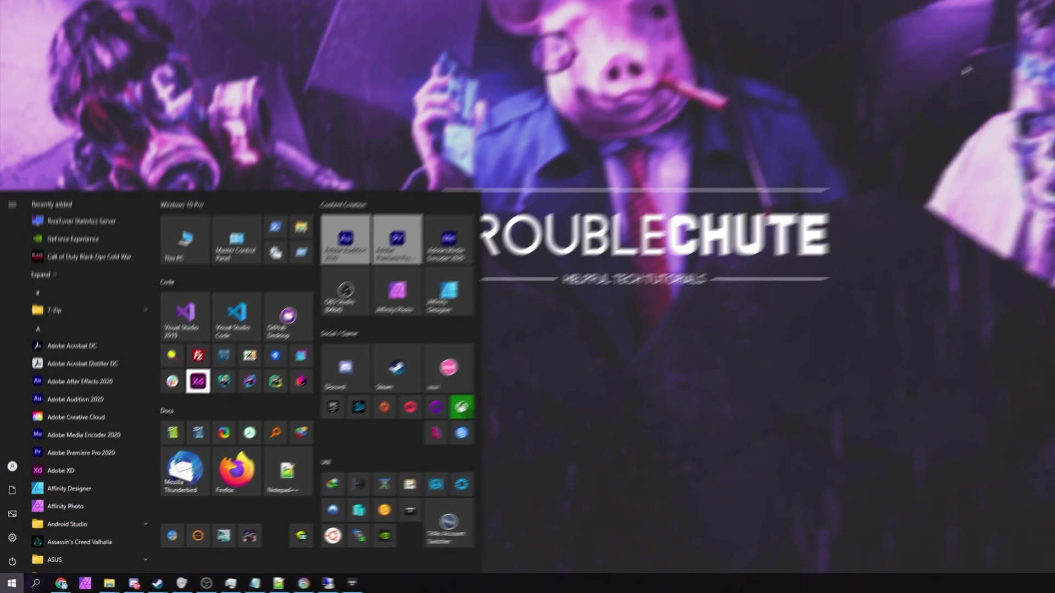
text(power play)
key(BackSpace)
text(n)
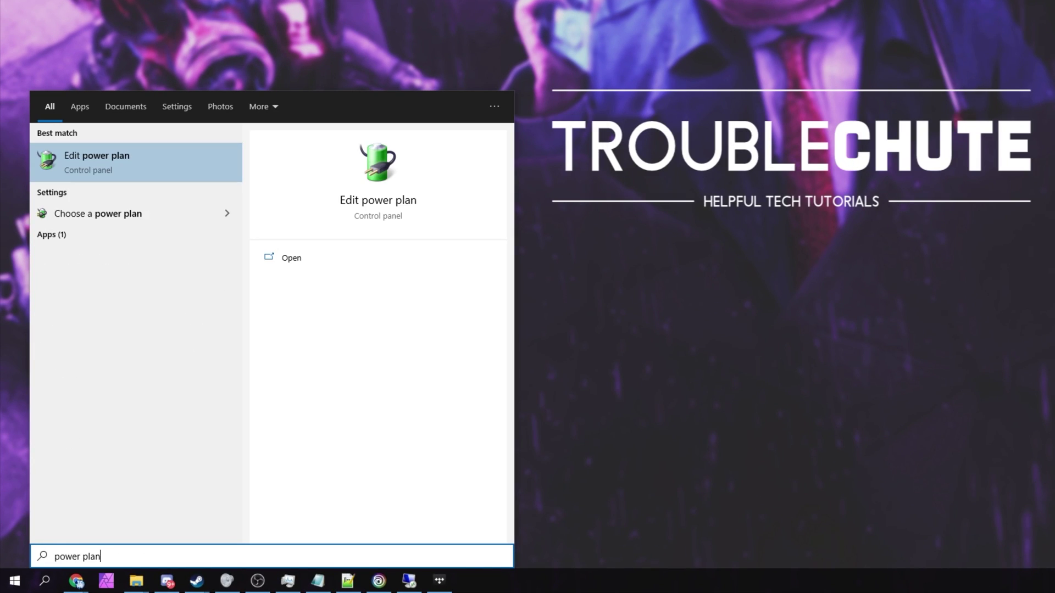
click(126, 212)
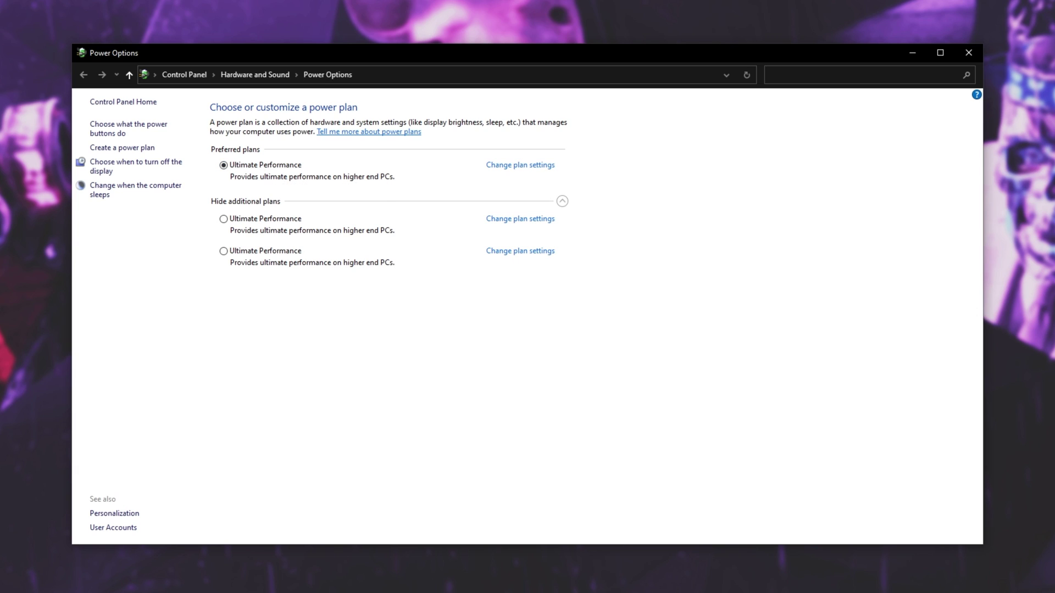
click(605, 418)
Step: Open Command Prompt as administrator
key(super)
text(cmd)
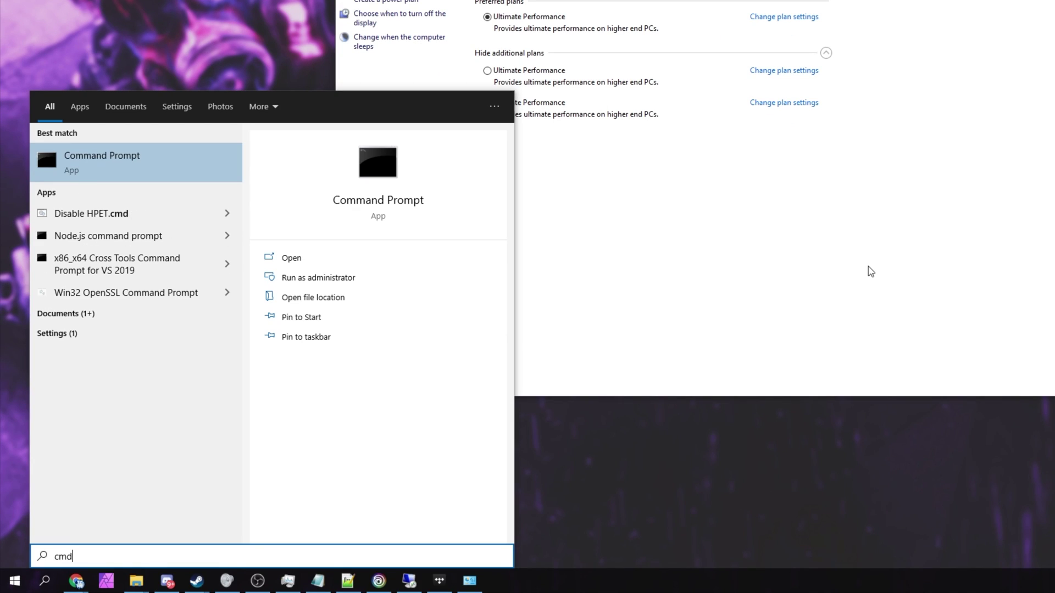
click(395, 282)
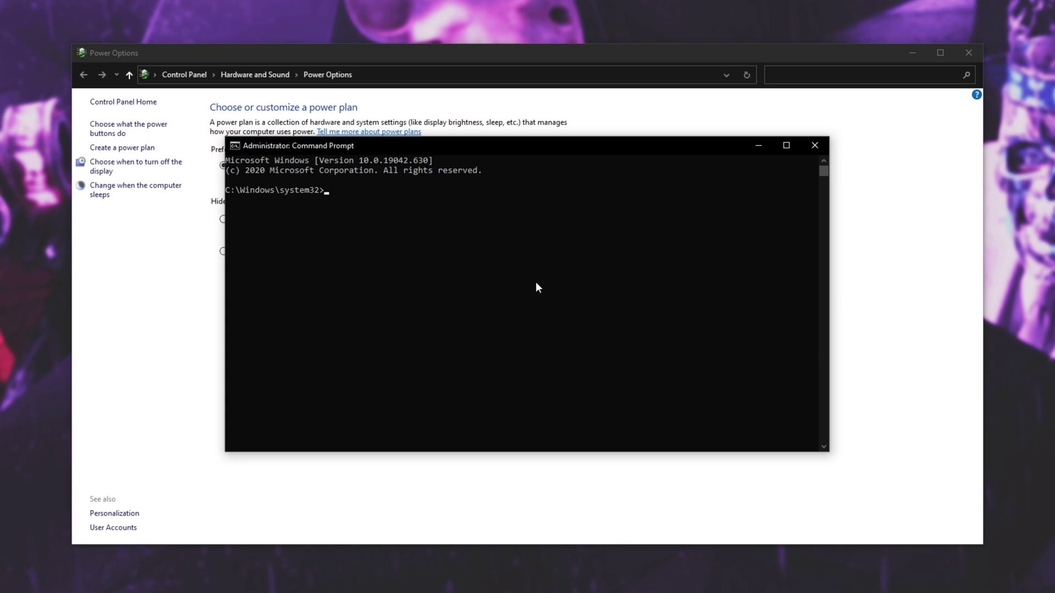
Step: Run "powercfg -duplicatescheme e9a42b02-d5df-448d-aa00-03f14749eb61" to add the Ultimate Performance plan, and close Command Prompt and Power Options
text(powercfg -duplicatescheme e9a42b02-d5df-448d-aa00-03f14749eb61)
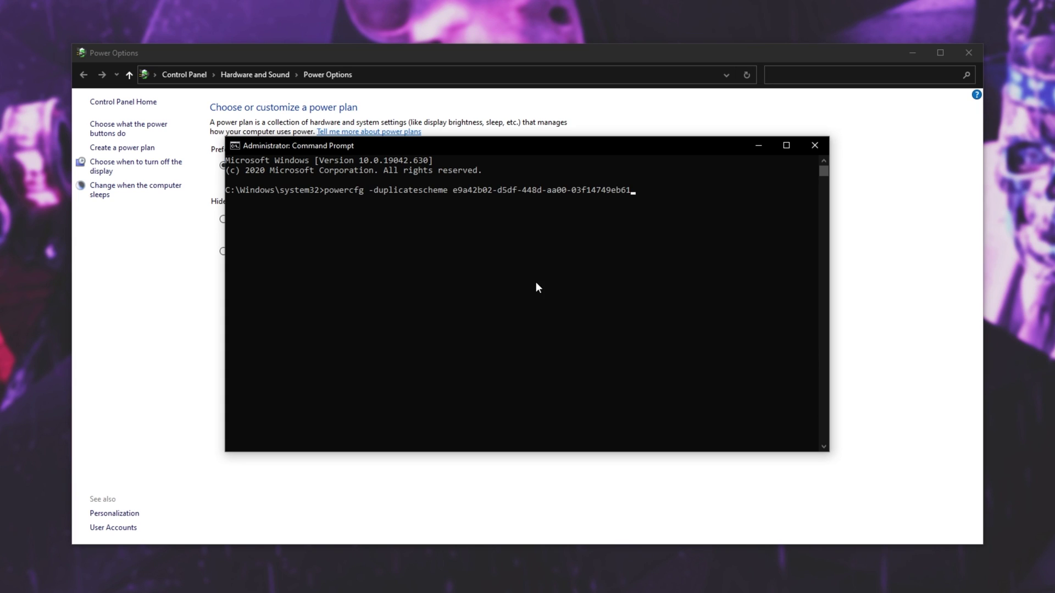
key(Return)
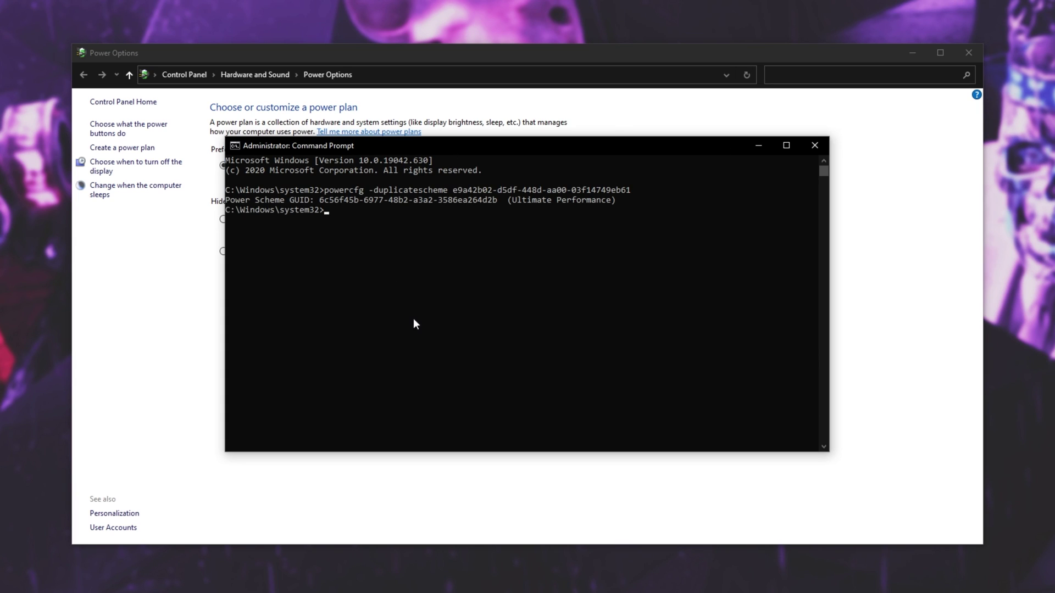
drag(616, 200, 502, 200)
click(813, 146)
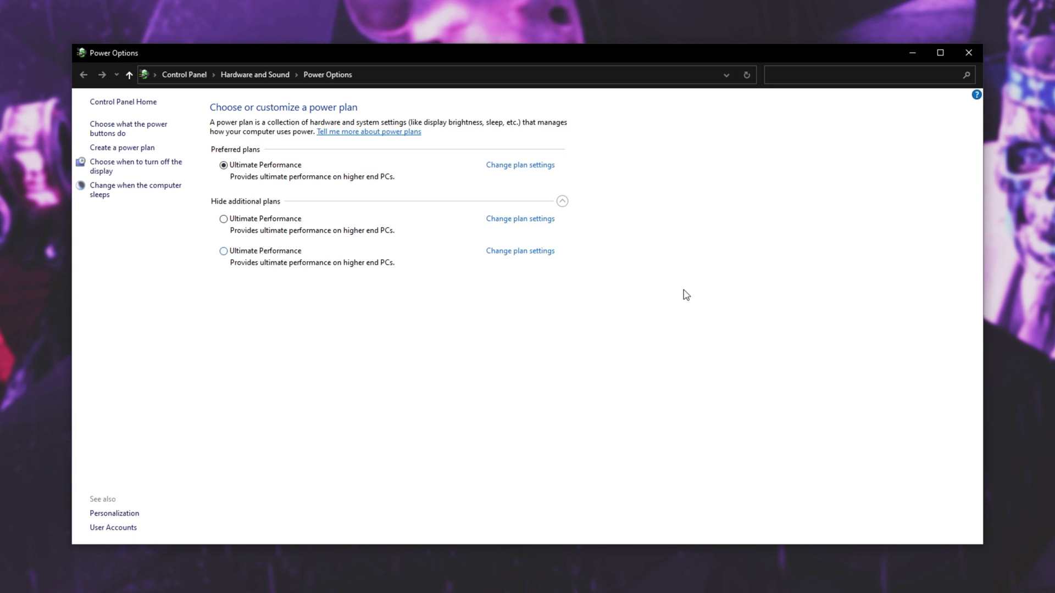
click(970, 53)
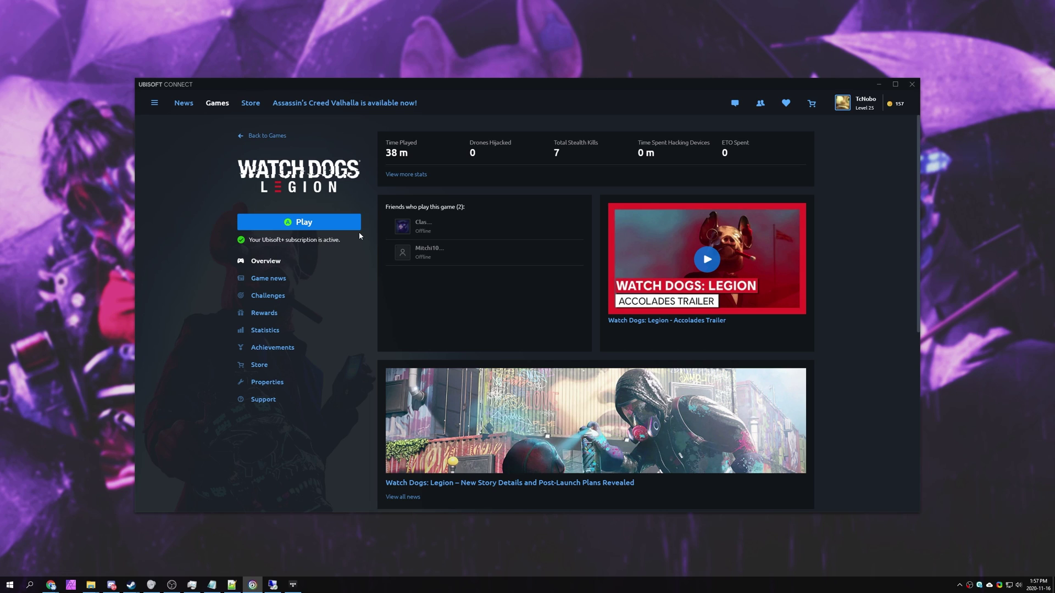
Step: From Watch Dogs: Legion's properties in Ubisoft Connect, reach the game's bin folder and open the file properties of WatchDogsLegion.exe
click(258, 385)
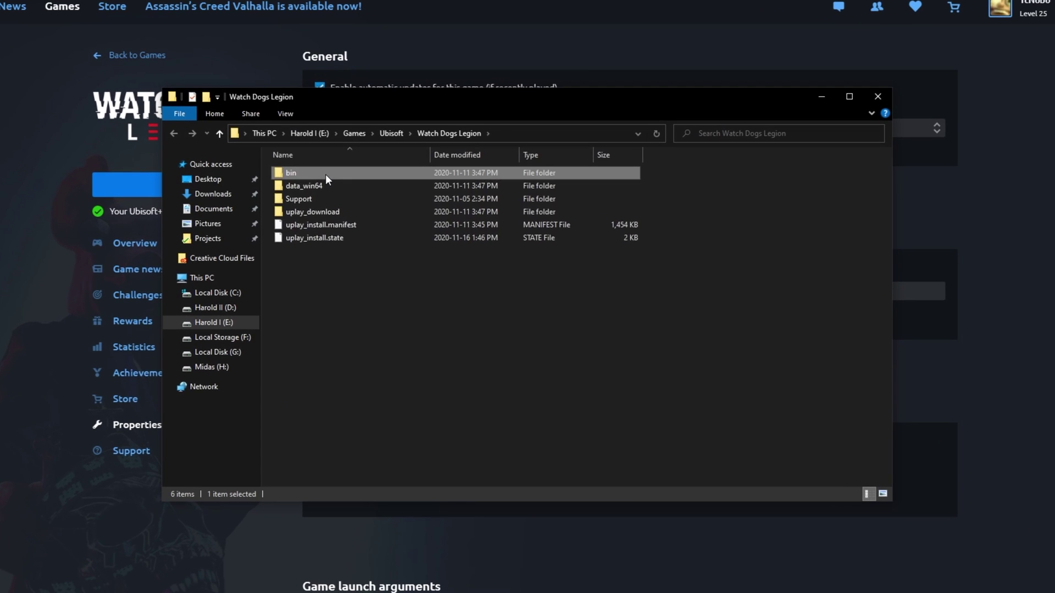
double_click(325, 173)
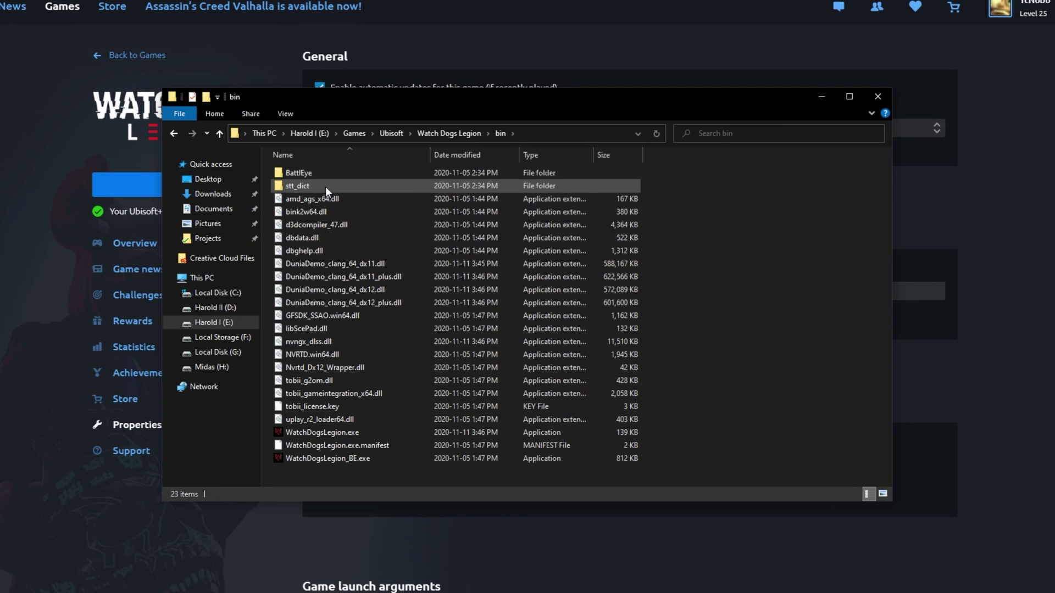
click(335, 433)
right_click(334, 433)
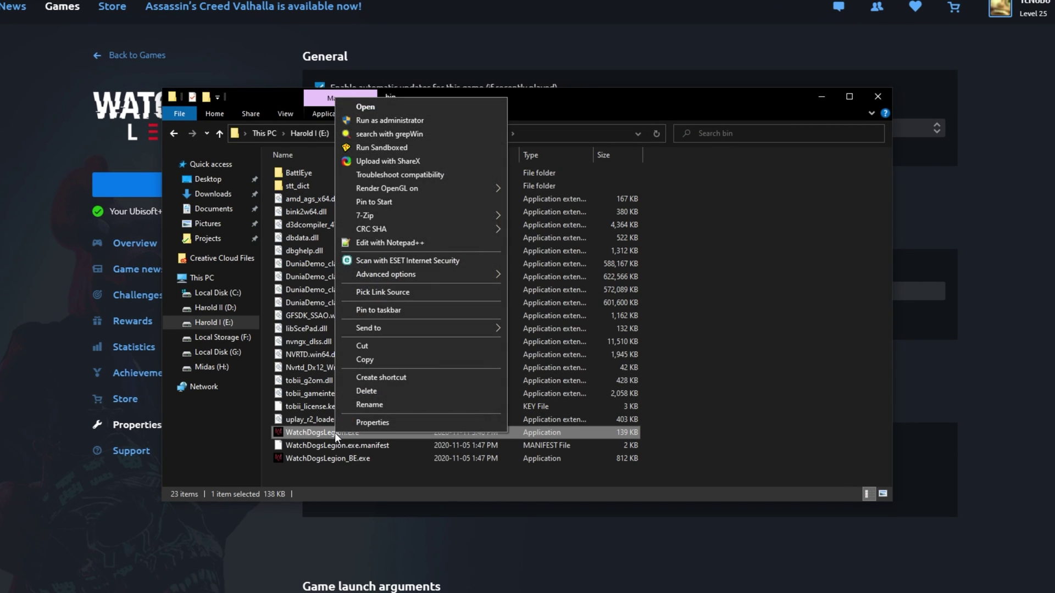
click(355, 420)
Step: Disable fullscreen optimizations in the compatibility settings of WatchDogsLegion.exe, save the change and close the folder
click(462, 163)
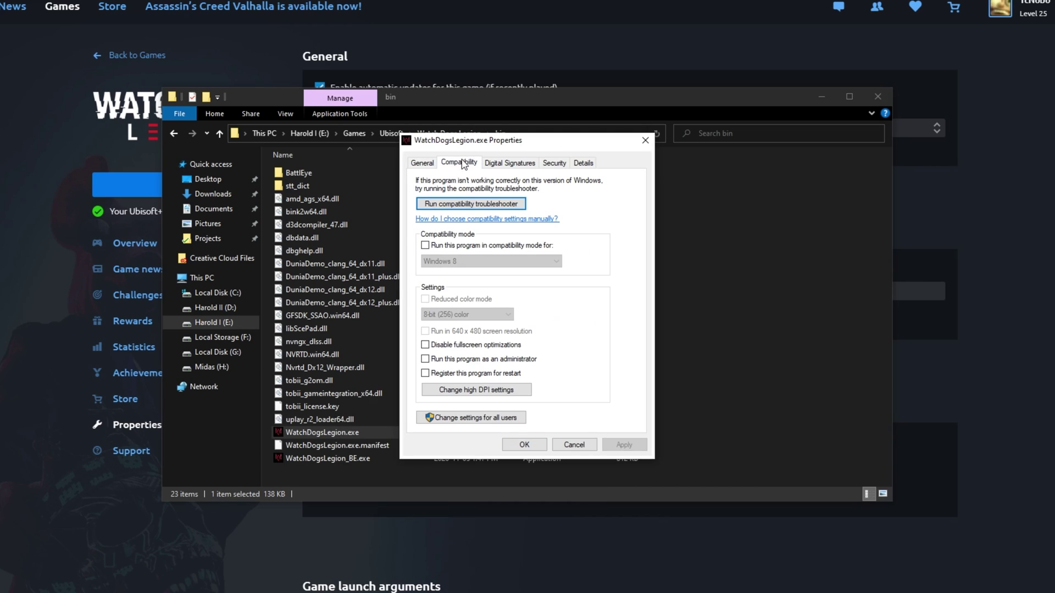
click(454, 346)
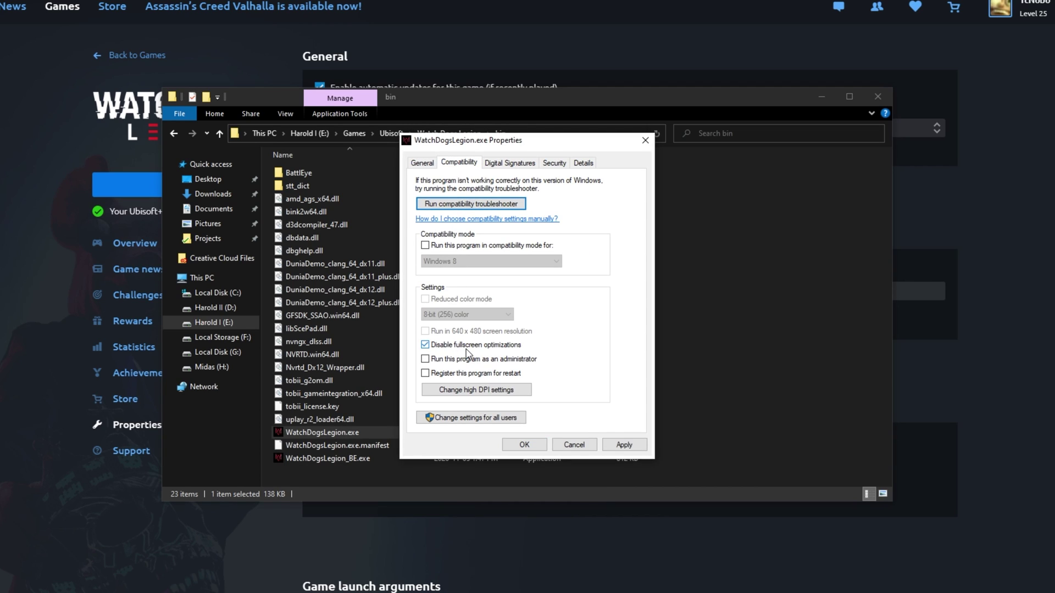
click(519, 444)
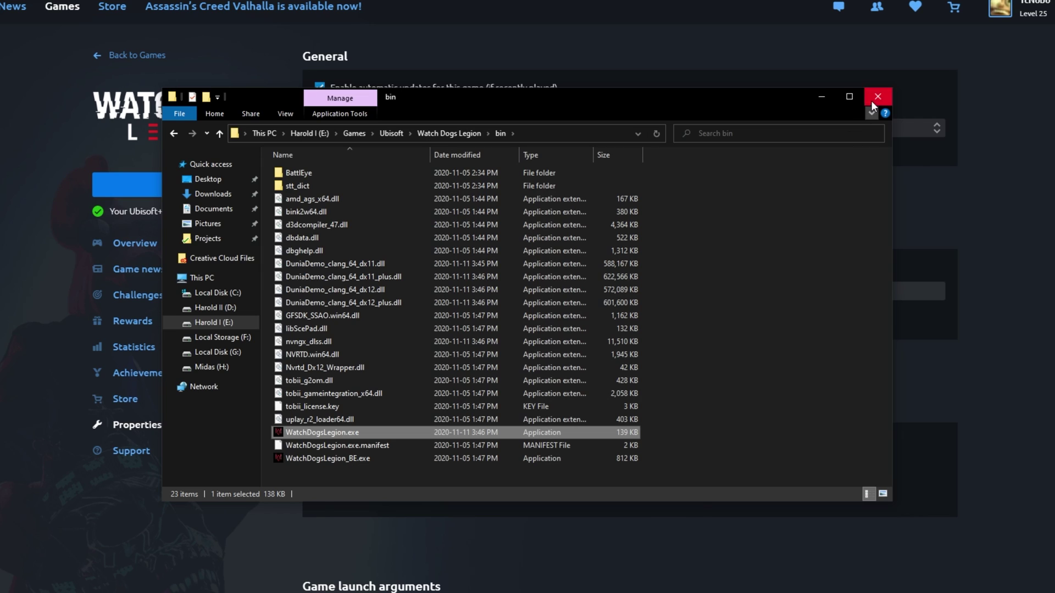
click(877, 98)
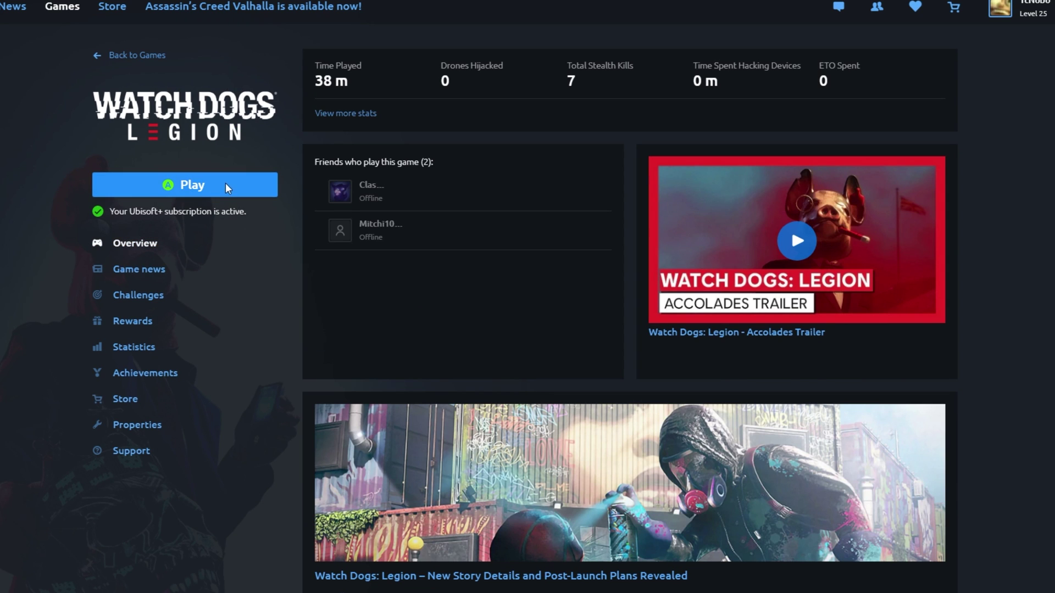
Step: Launch Watch Dogs: Legion from Ubisoft Connect and open the game's options
click(221, 182)
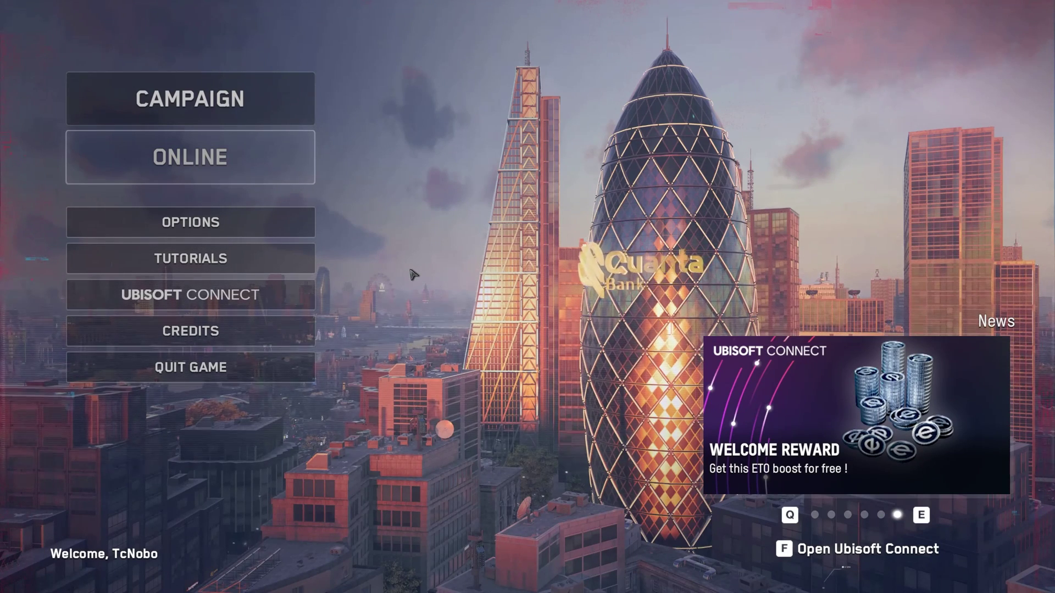
click(262, 216)
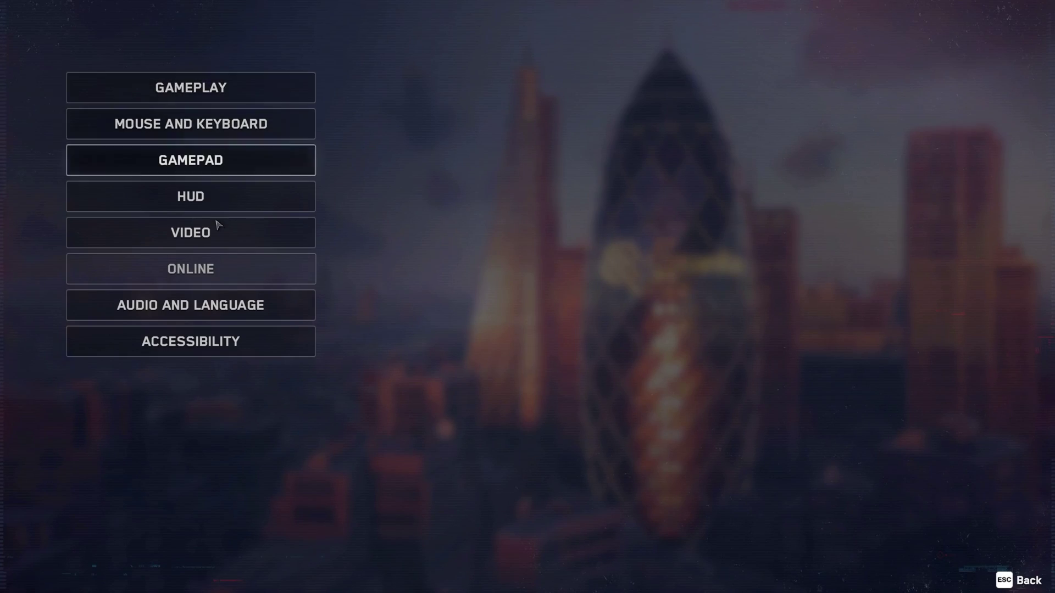
Step: Open the video options and set the Monitor Refresh Rate to 144
click(283, 231)
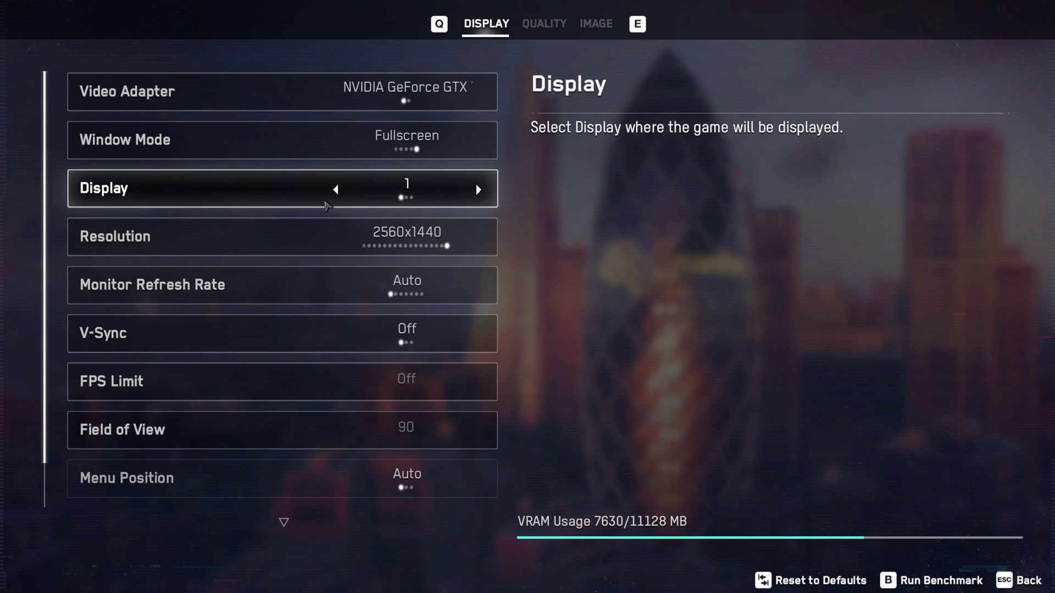
click(478, 287)
click(477, 287)
click(477, 287)
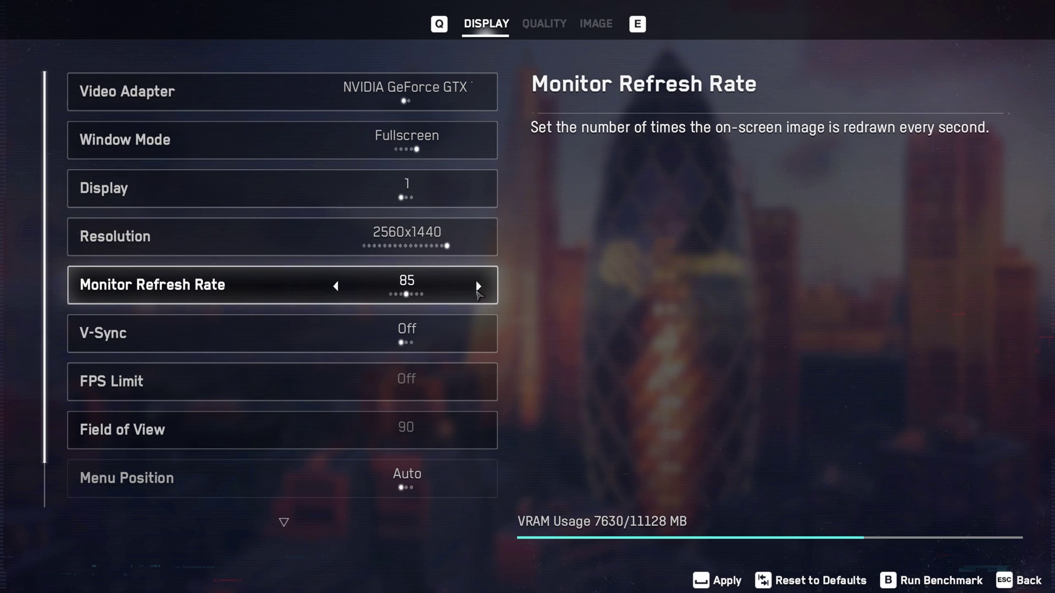
click(477, 287)
click(478, 287)
click(477, 287)
click(336, 286)
click(335, 287)
click(335, 286)
click(336, 286)
click(336, 287)
click(336, 286)
click(478, 286)
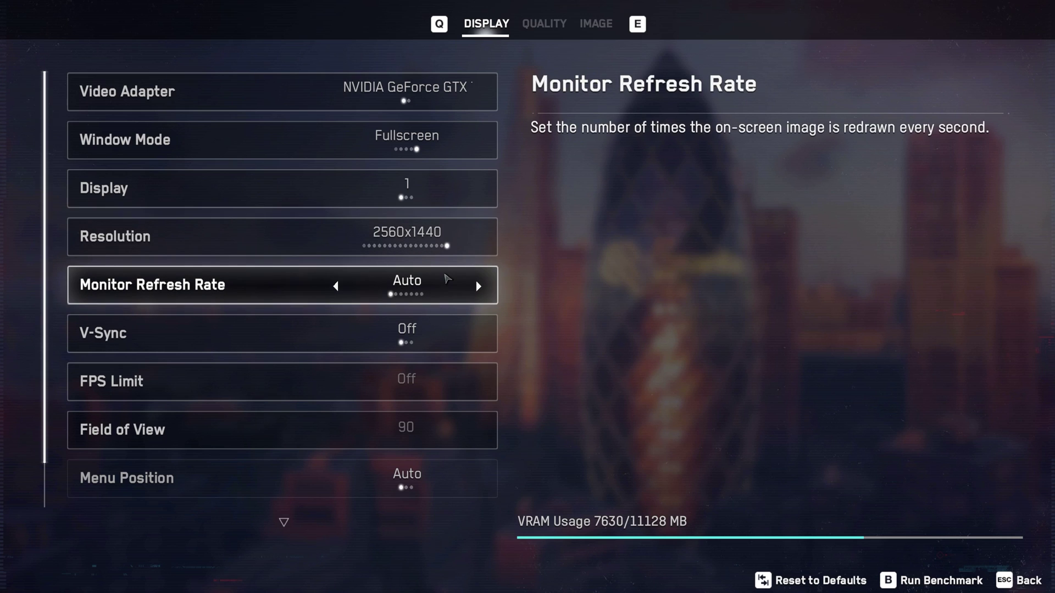
click(478, 286)
click(478, 286)
click(478, 286)
click(477, 286)
click(477, 286)
click(478, 286)
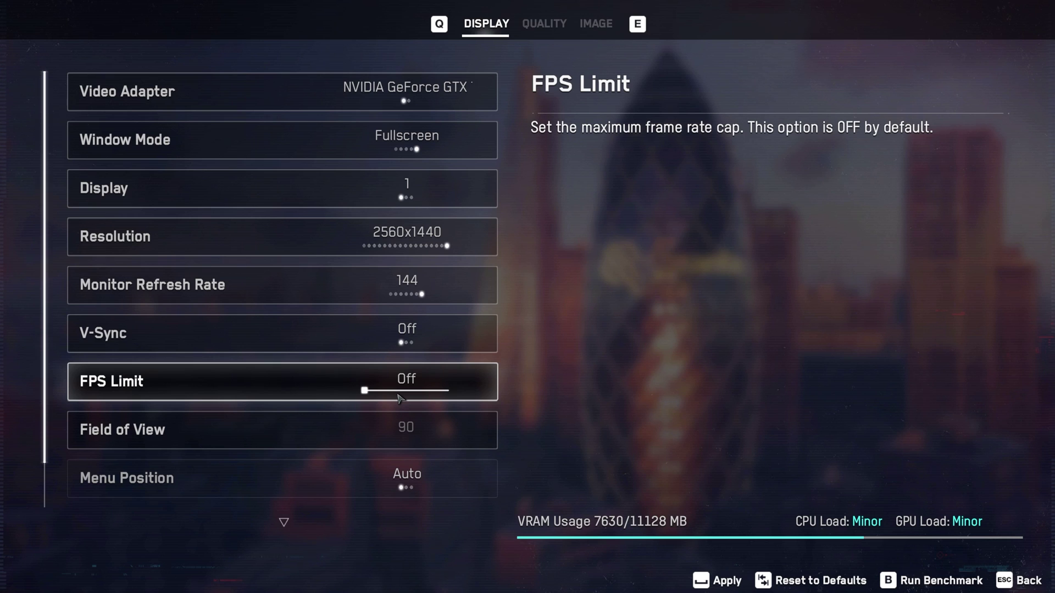
Step: Keep the FPS Limit off, set the Field of View to 100, and apply the display settings
mouse_move(365, 390)
mouse_down()
mouse_move(404, 394)
mouse_move(352, 400)
mouse_up()
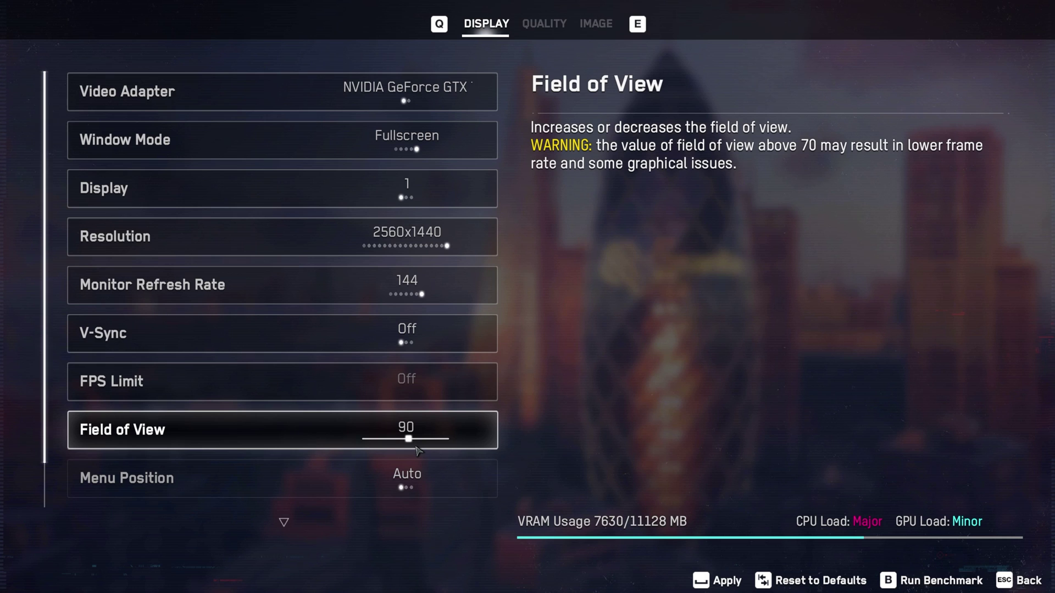
drag(410, 439, 431, 442)
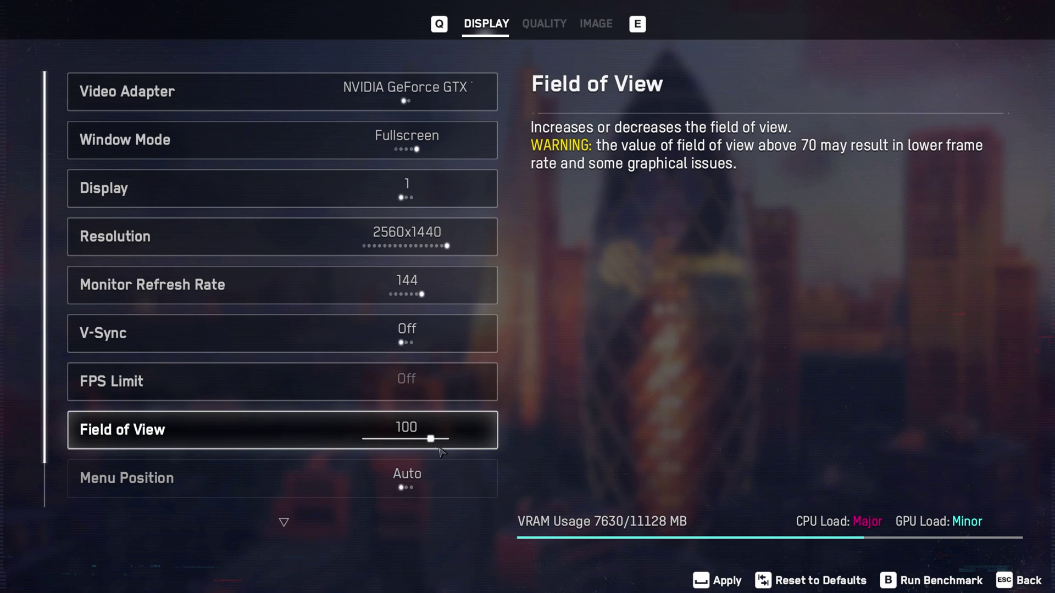
scroll(434, 448, down, 1)
scroll(420, 448, down, 1)
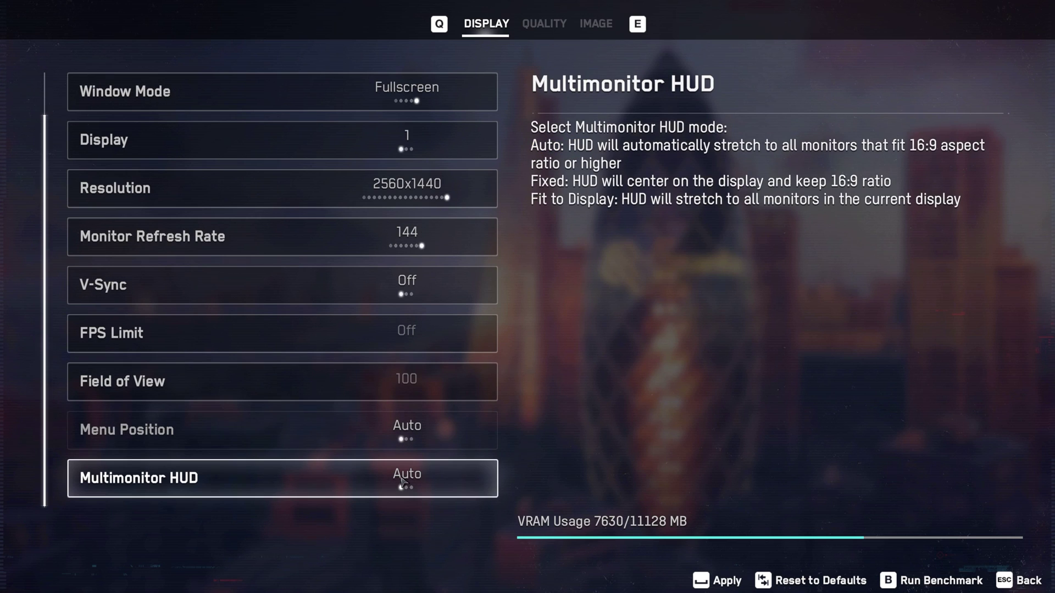
scroll(403, 482, up, 1)
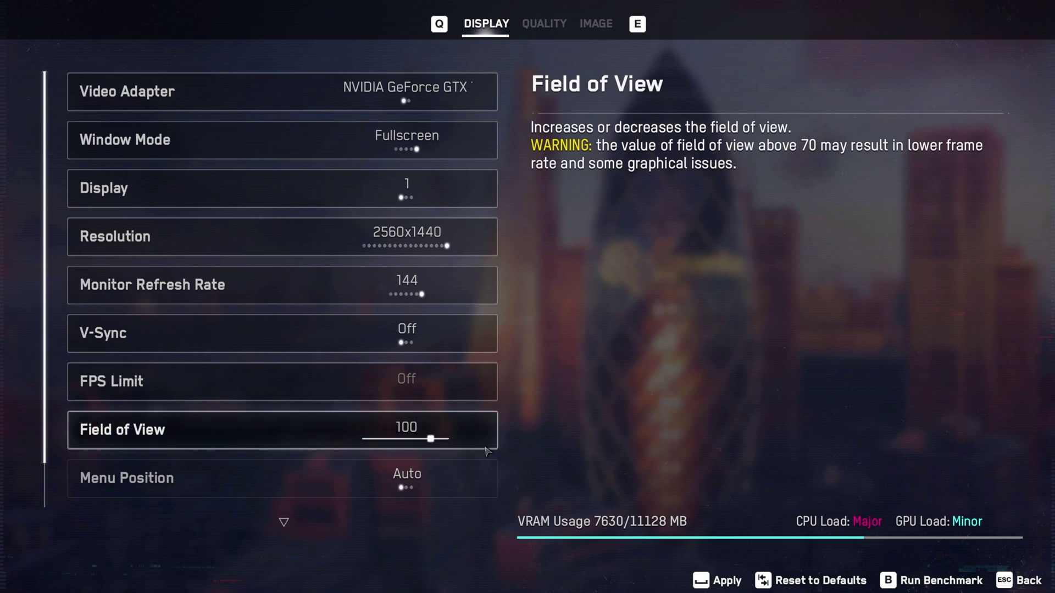
key(space)
click(552, 291)
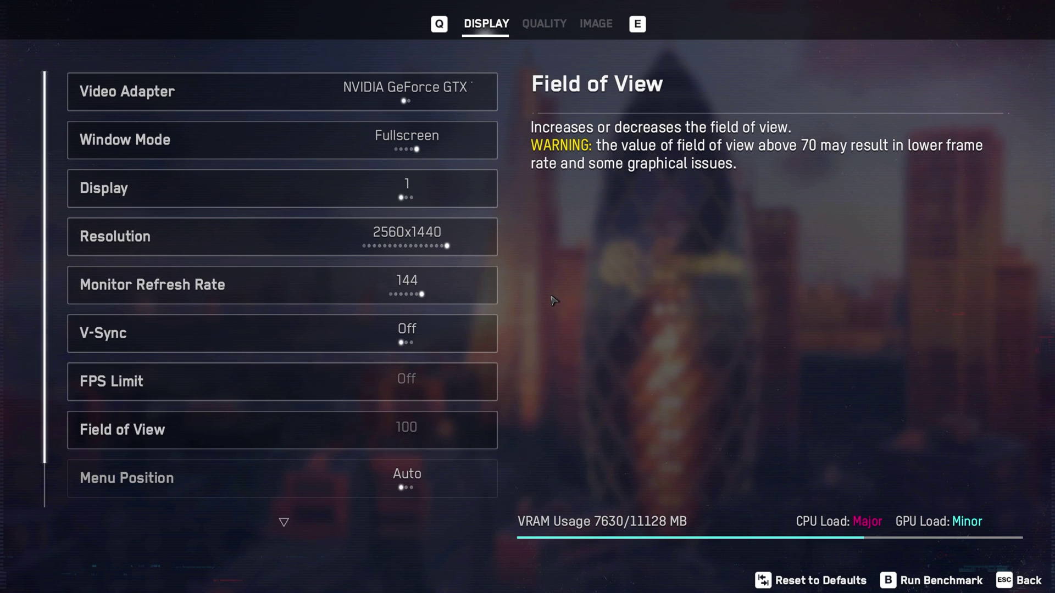
Step: In the quality settings, set the Graphics Quality preset to Very High
click(543, 27)
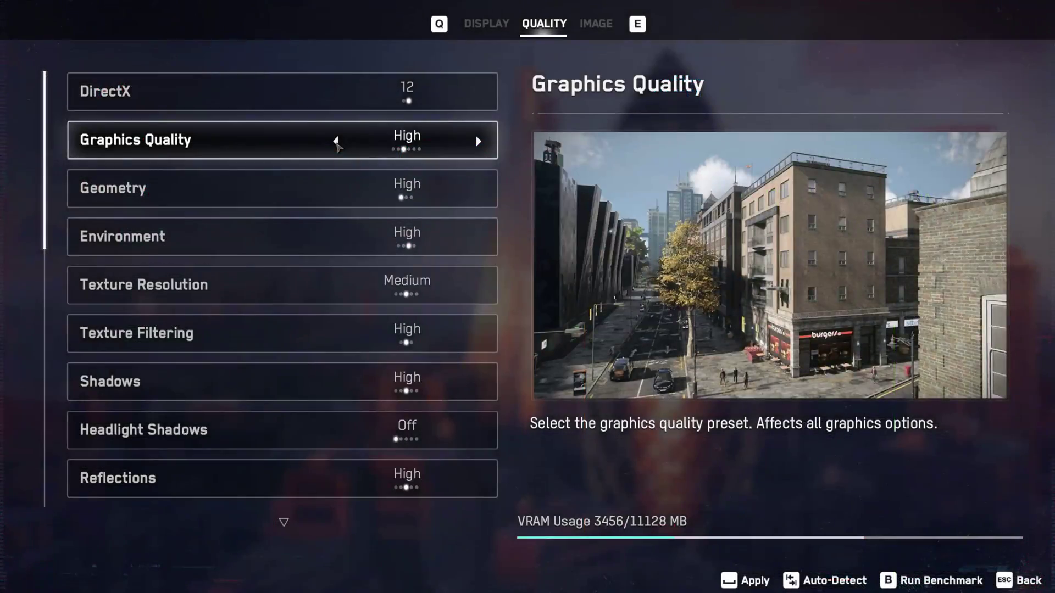
key(Left)
key(Left)
click(477, 142)
click(477, 141)
click(477, 142)
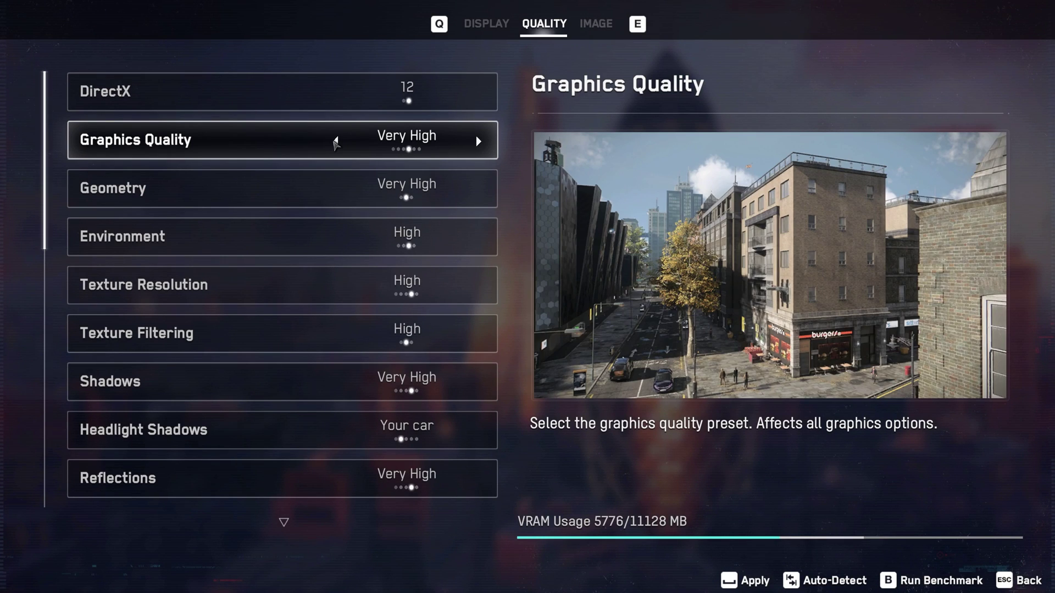
Step: Try Geometry at High and restore Very High, and switch the DirectX mode away from 12 and back
click(336, 190)
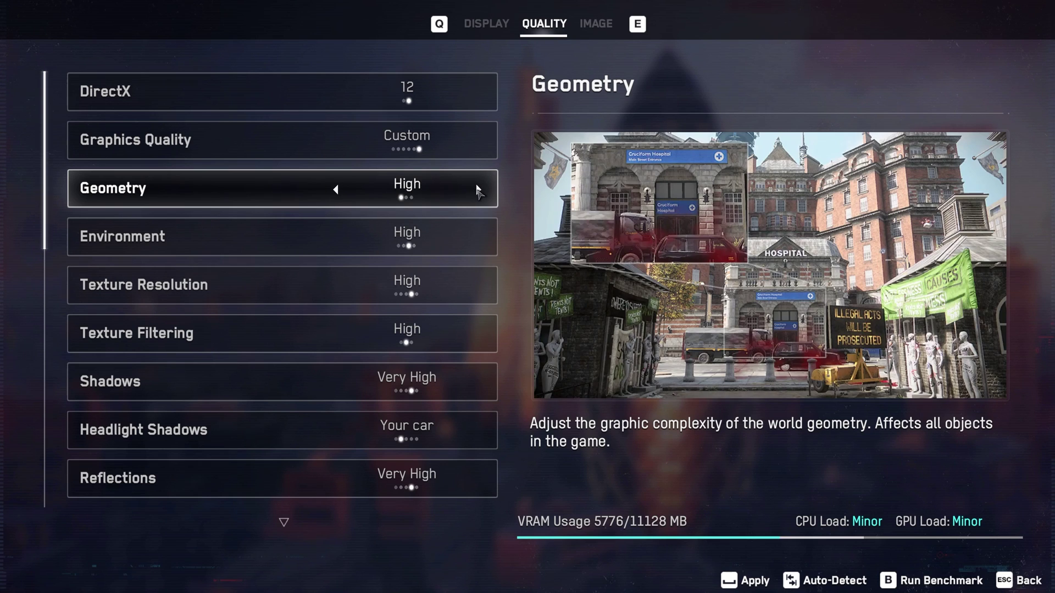
click(478, 190)
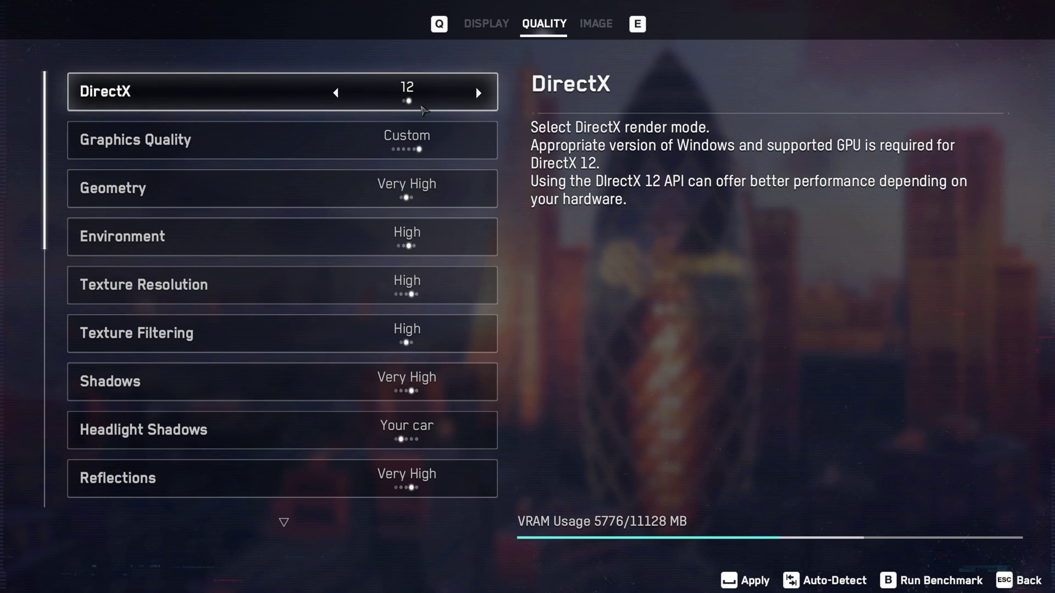
click(336, 94)
click(478, 95)
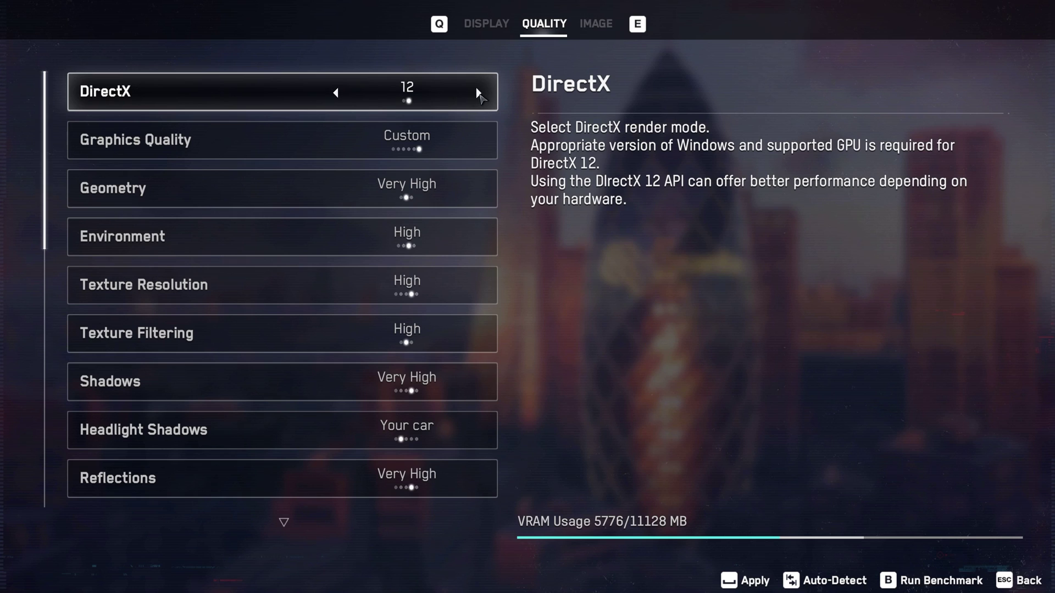
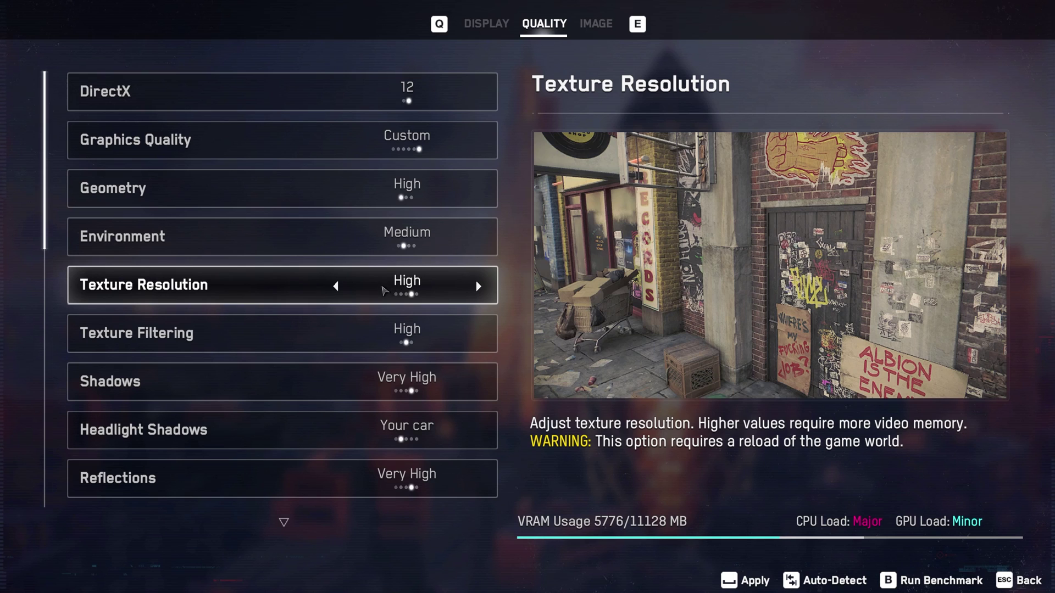
Step: Lower Texture Resolution to Lowest for comparison and return it to High
click(336, 287)
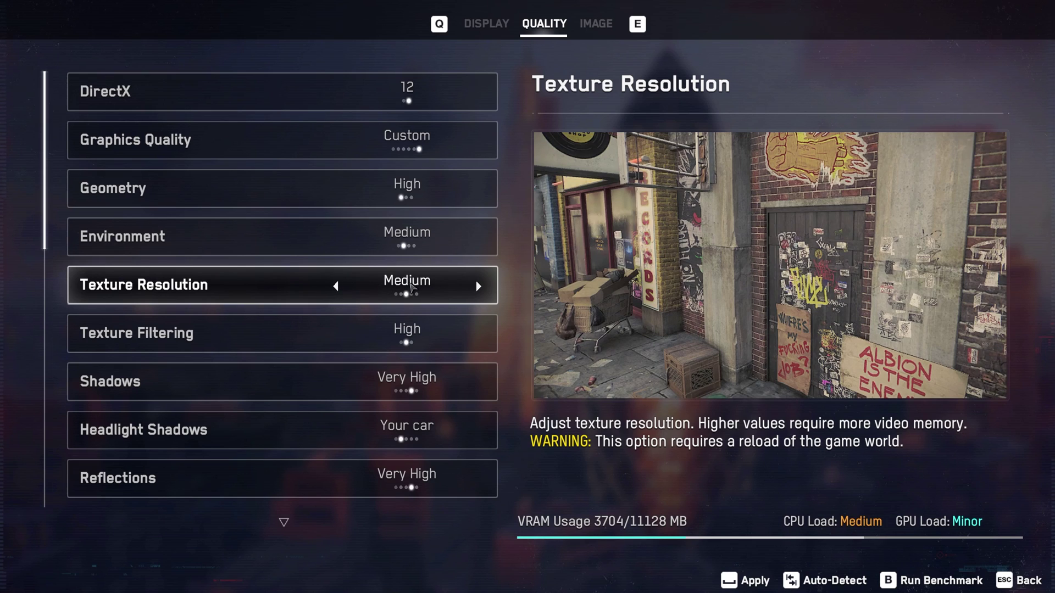
click(336, 286)
click(336, 286)
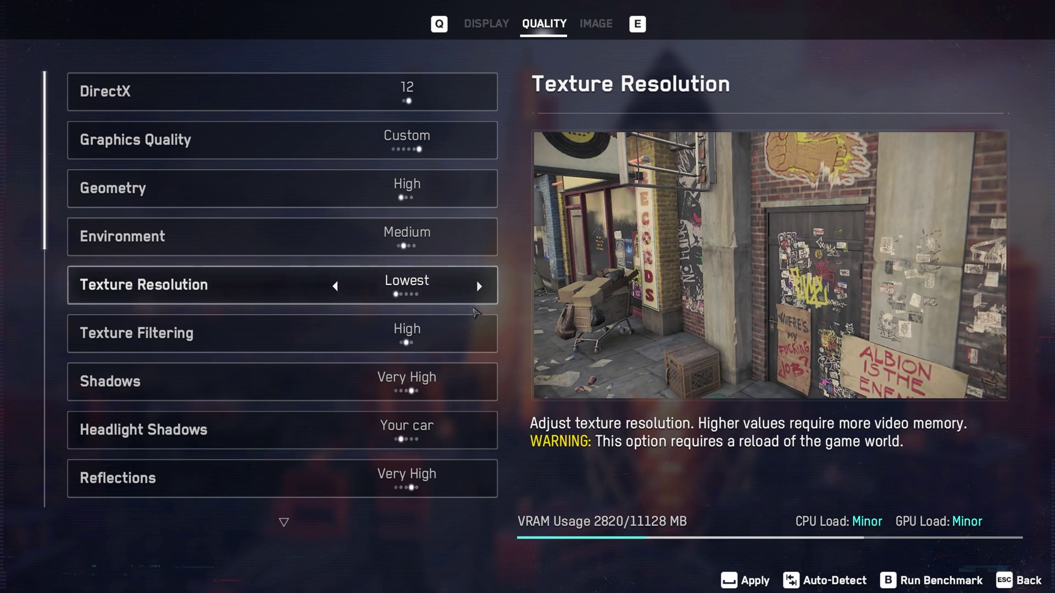
click(478, 286)
click(478, 287)
click(479, 286)
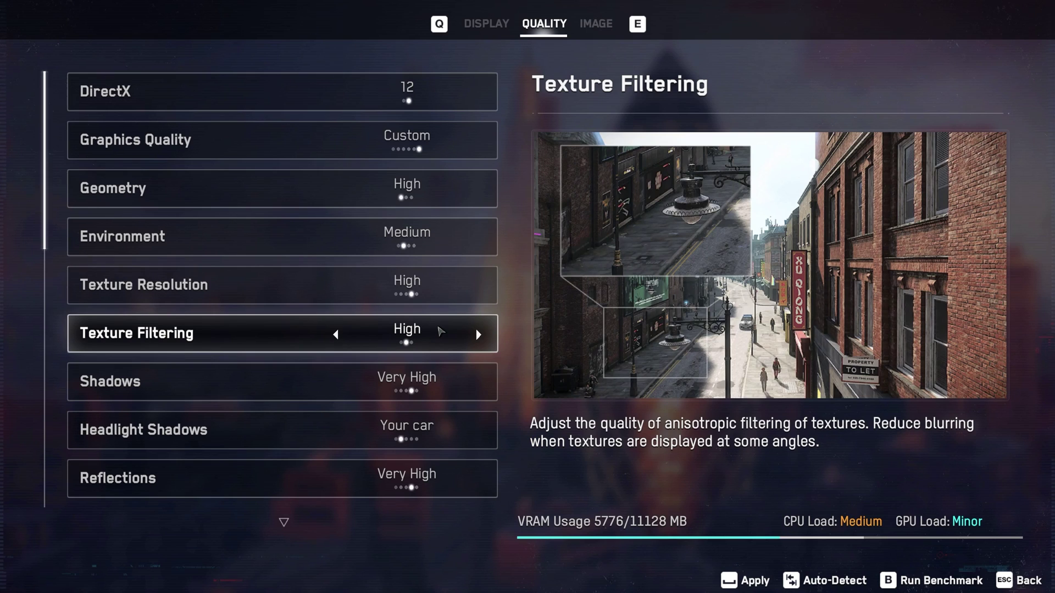
Step: Set Texture Filtering to Low, compare the Low and High shadow previews, and set Shadows to High
click(336, 335)
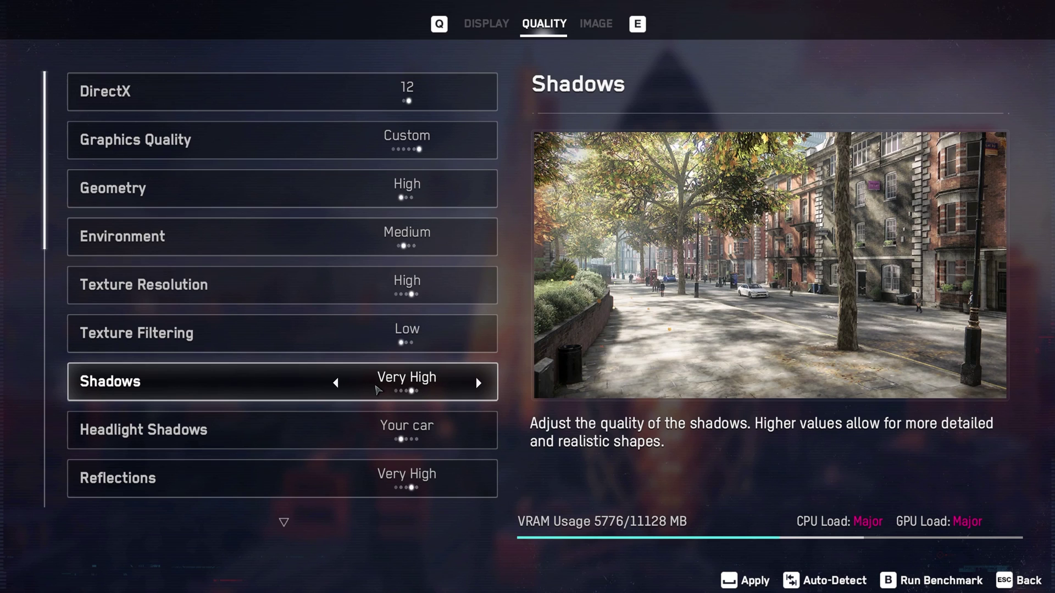
click(335, 383)
click(336, 384)
click(336, 383)
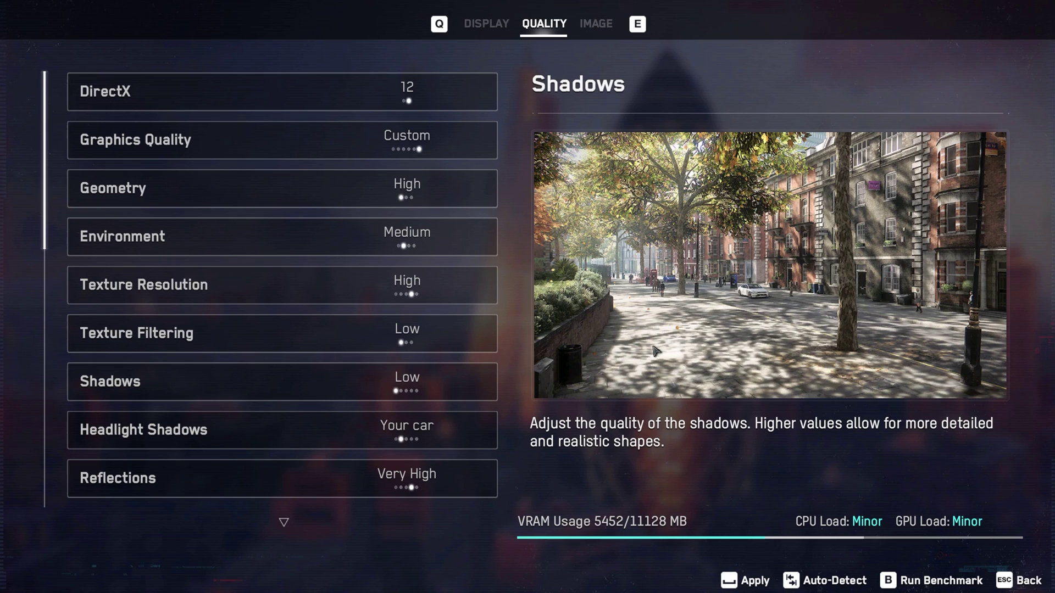
click(479, 385)
click(479, 385)
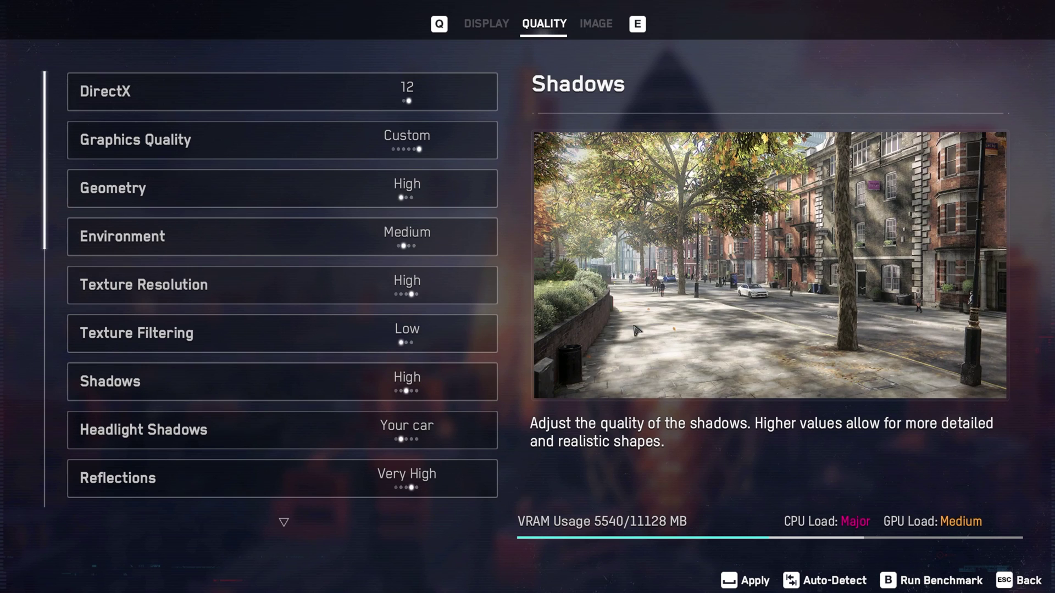
click(336, 383)
click(336, 383)
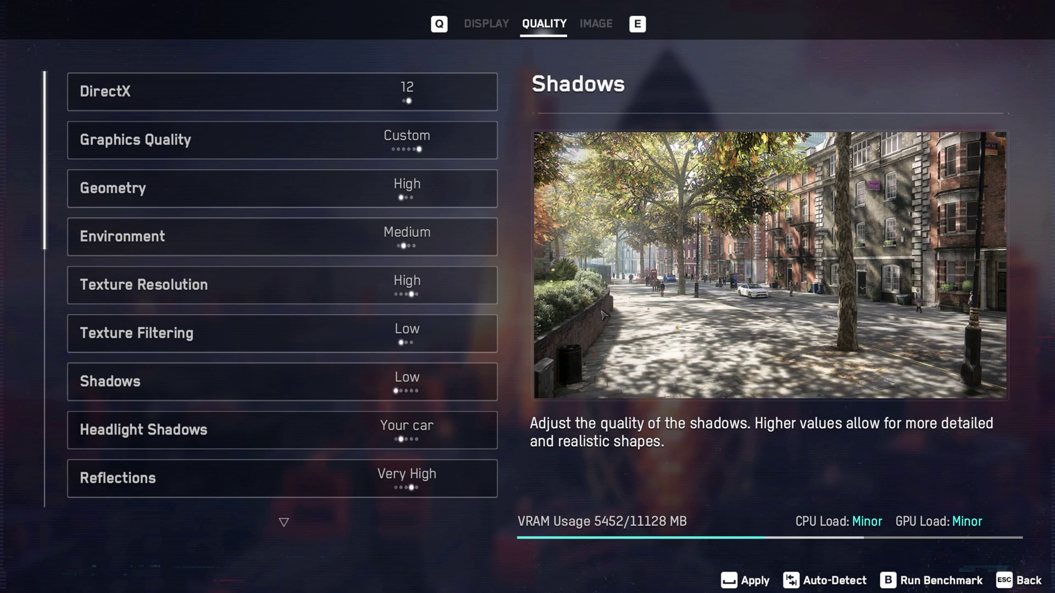
click(478, 383)
click(478, 383)
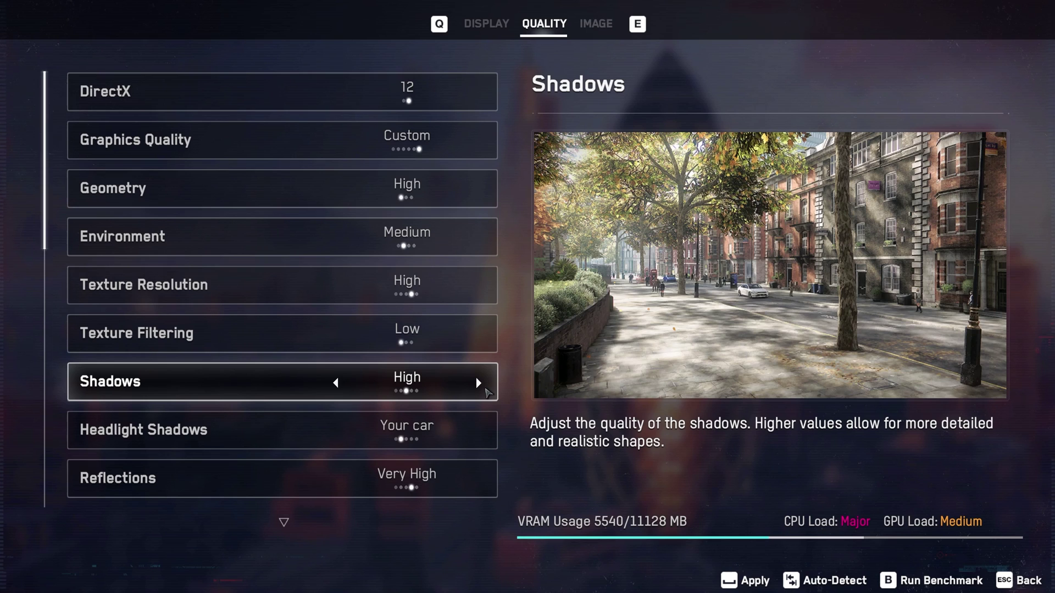
Step: Go through the Headlight Shadows options and return the setting to Your car
click(337, 433)
click(480, 432)
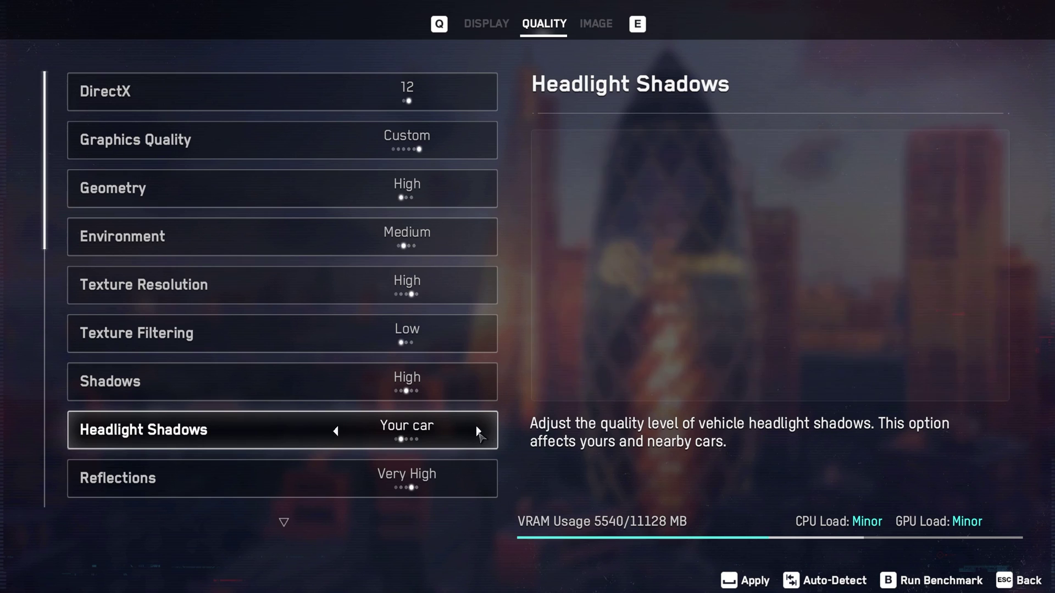
click(479, 431)
click(480, 432)
click(480, 432)
click(336, 433)
click(337, 433)
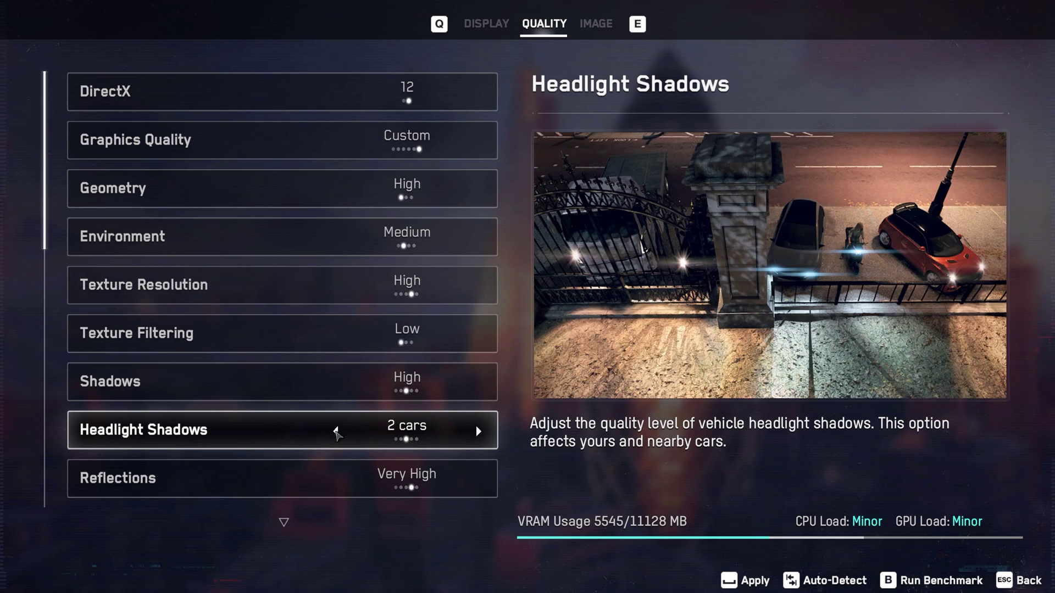
click(337, 433)
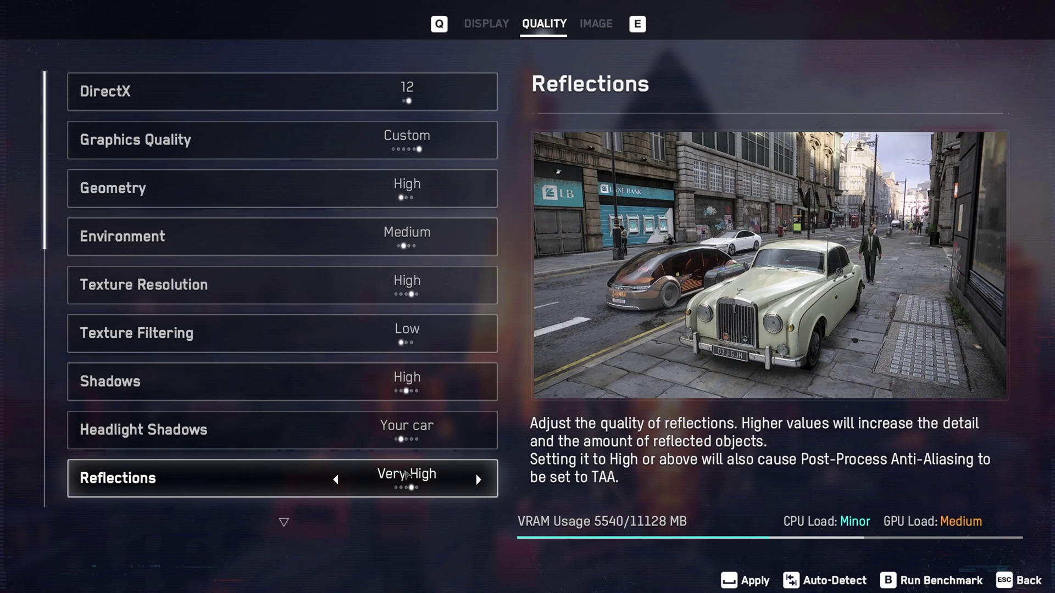
Step: Set the Reflections quality to Low
click(335, 480)
click(335, 480)
click(335, 480)
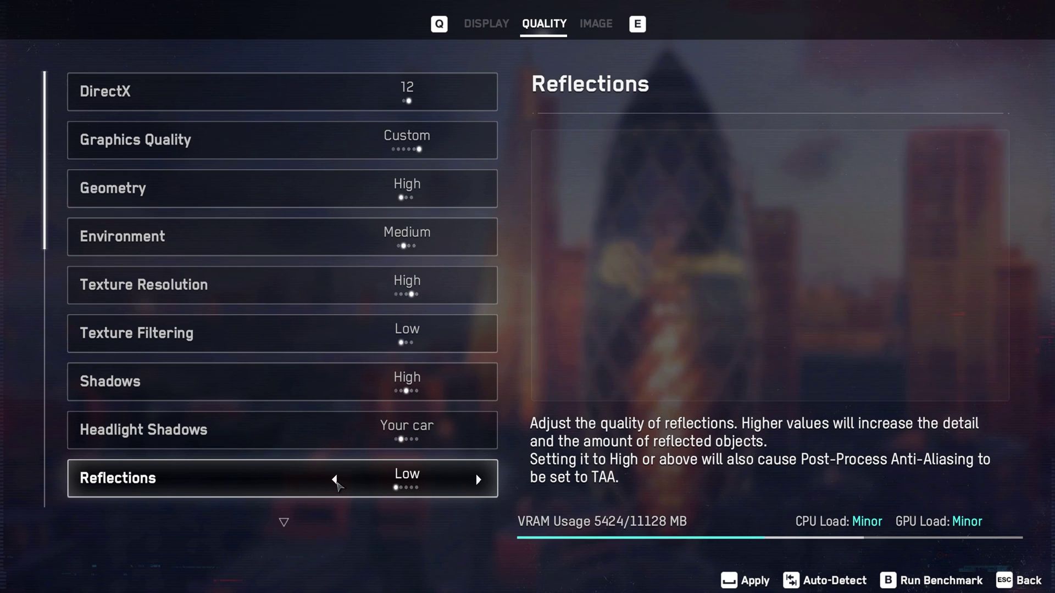
Step: Turn off Depth of Field, Motion Blur, Bloom and Ambient Occlusion
scroll(275, 428, down, 4)
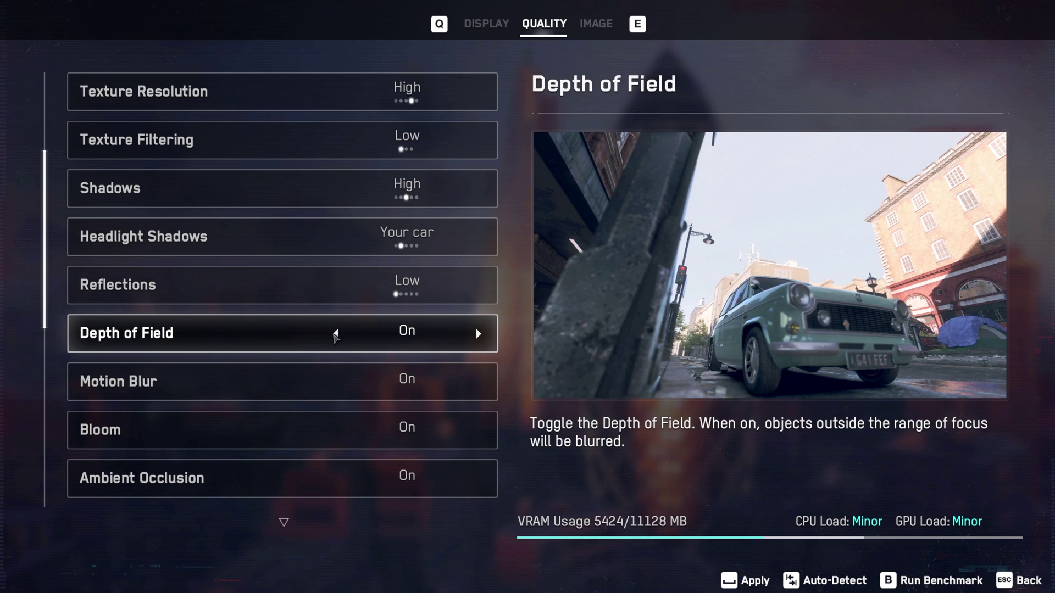
click(334, 333)
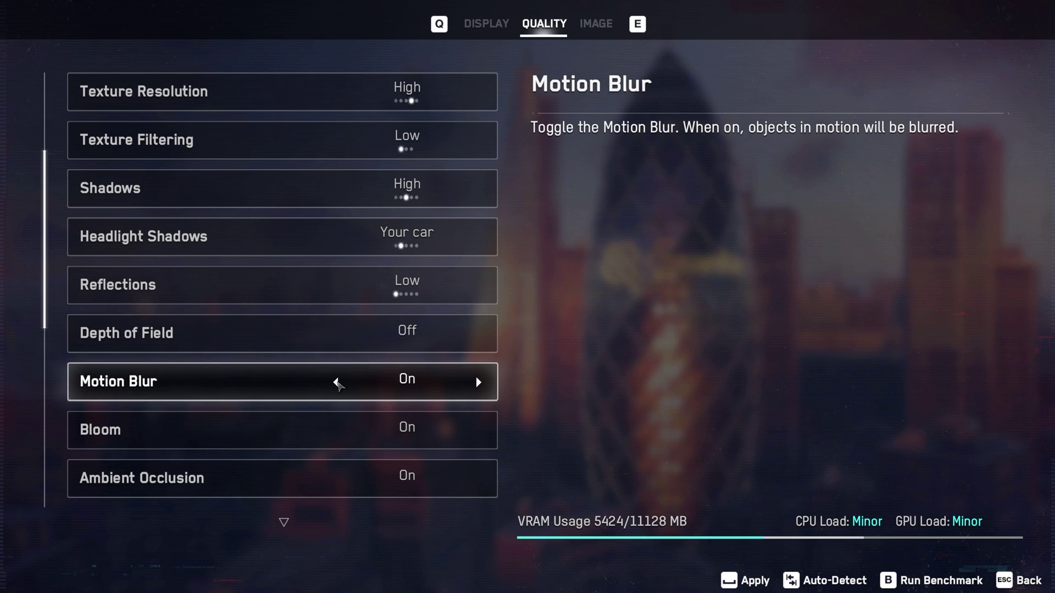
click(336, 383)
click(335, 429)
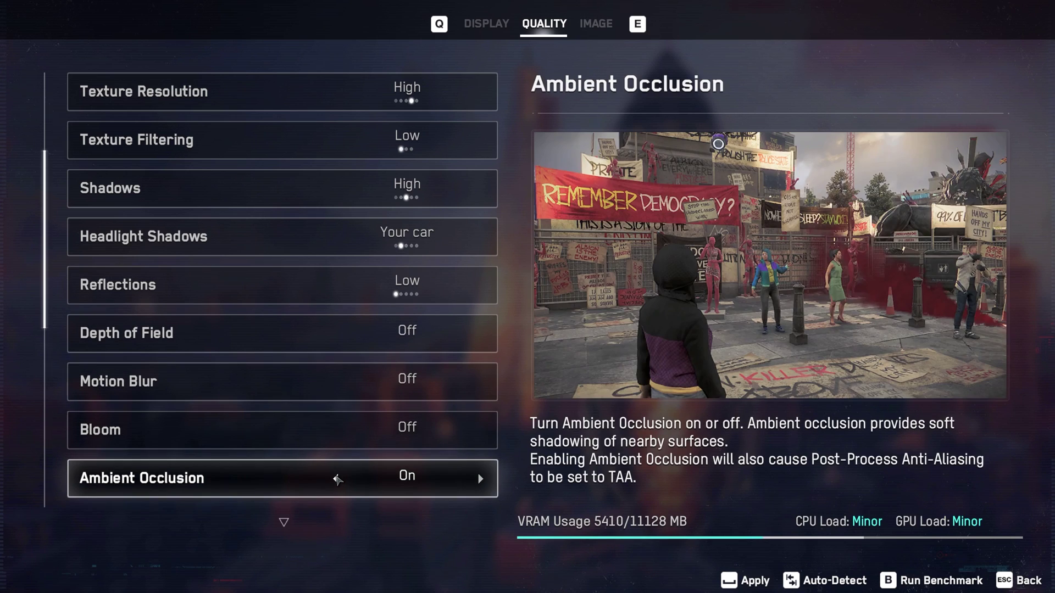
click(336, 479)
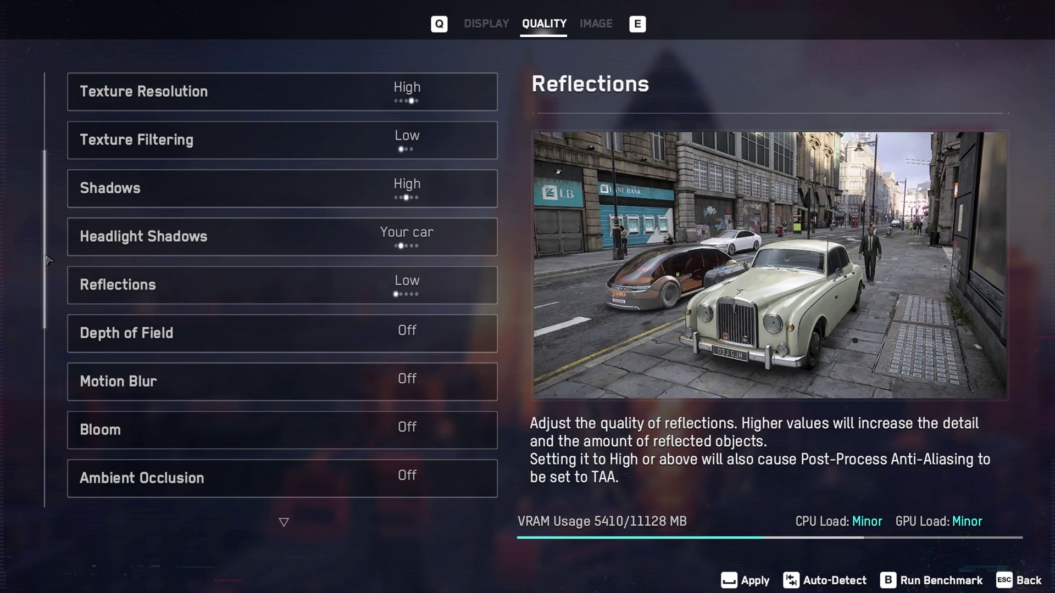
Step: Toggle Bloom on and off to compare its preview, leaving it On
scroll(46, 317, down, 2)
scroll(46, 317, down, 2)
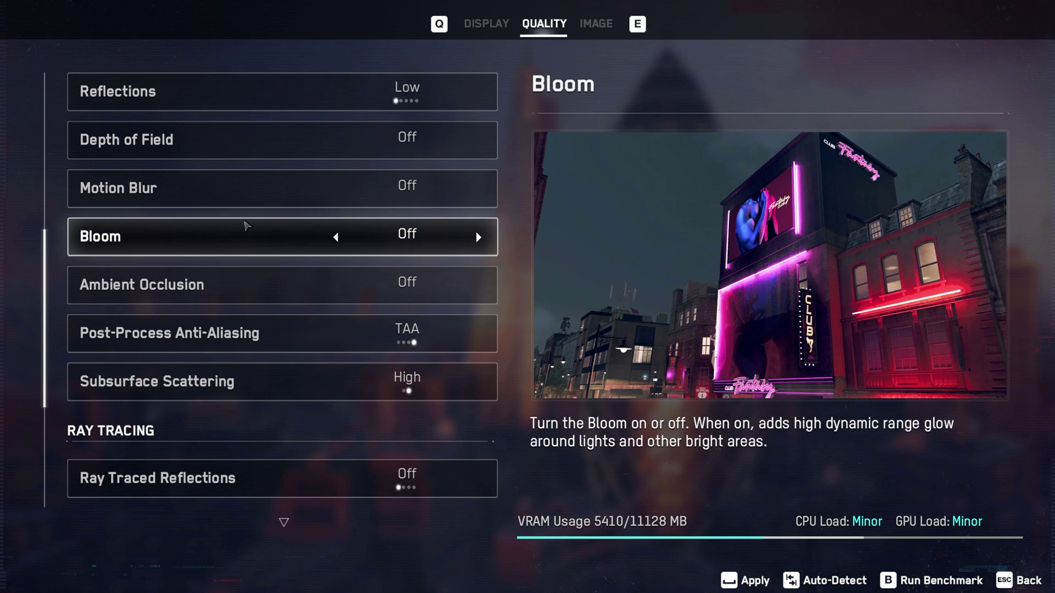
click(477, 237)
click(477, 238)
click(477, 238)
click(477, 237)
click(477, 237)
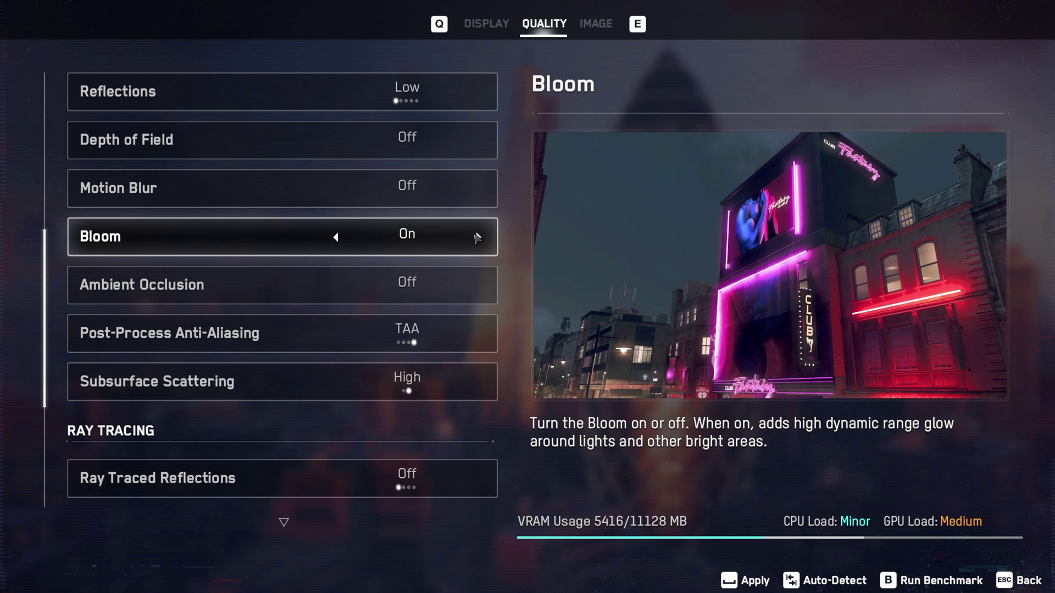
click(477, 237)
click(477, 238)
click(477, 238)
click(477, 237)
Step: Toggle Ambient Occlusion on and off to compare its preview, leaving it On
click(477, 294)
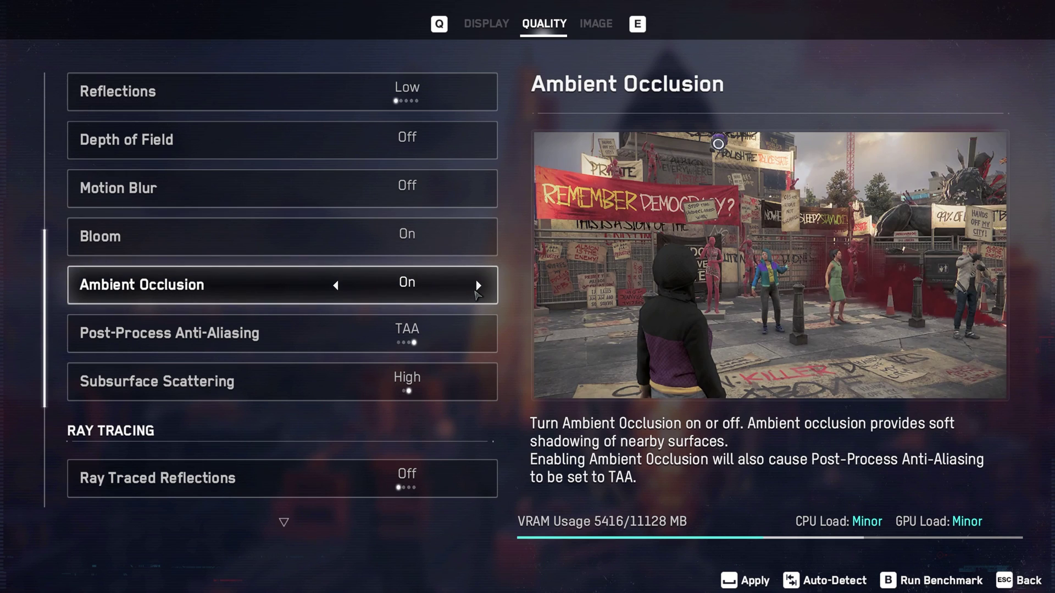
click(477, 294)
click(477, 294)
click(476, 294)
click(477, 294)
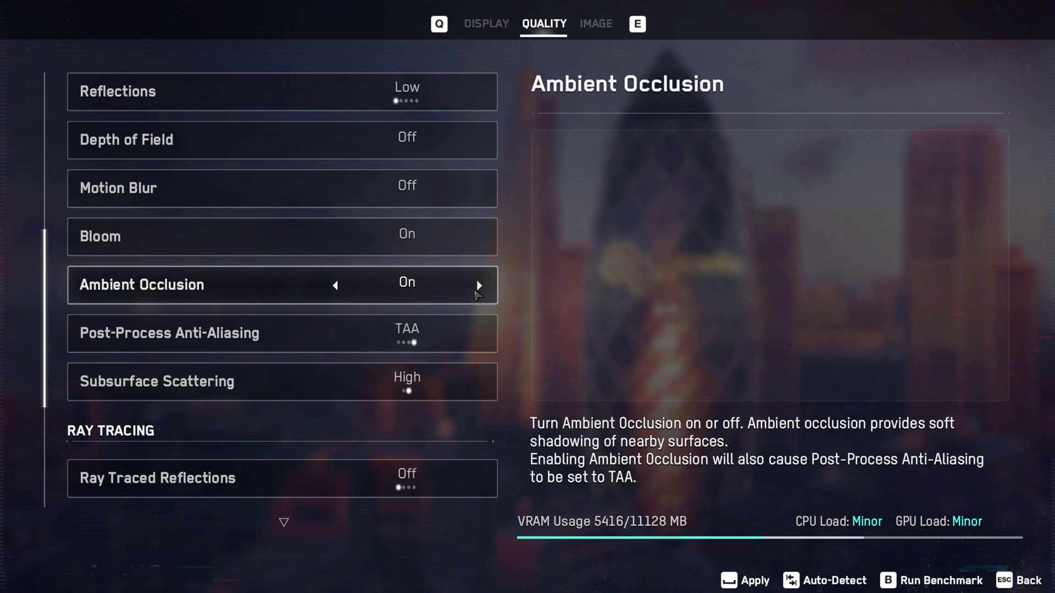
Step: Toggle Ambient Occlusion again to compare its preview and leave it Off
click(477, 294)
click(477, 294)
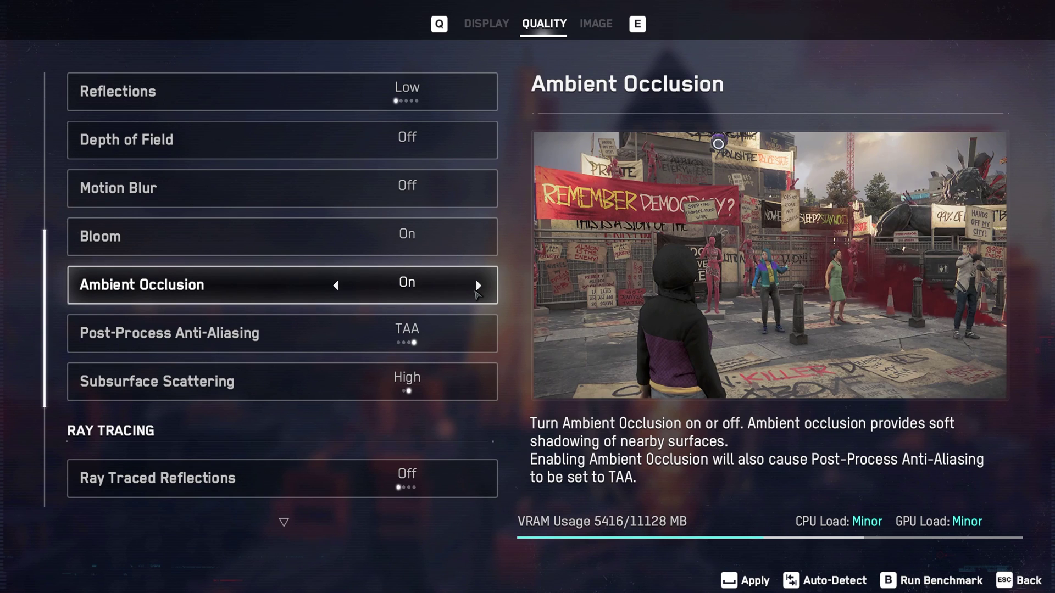
click(477, 294)
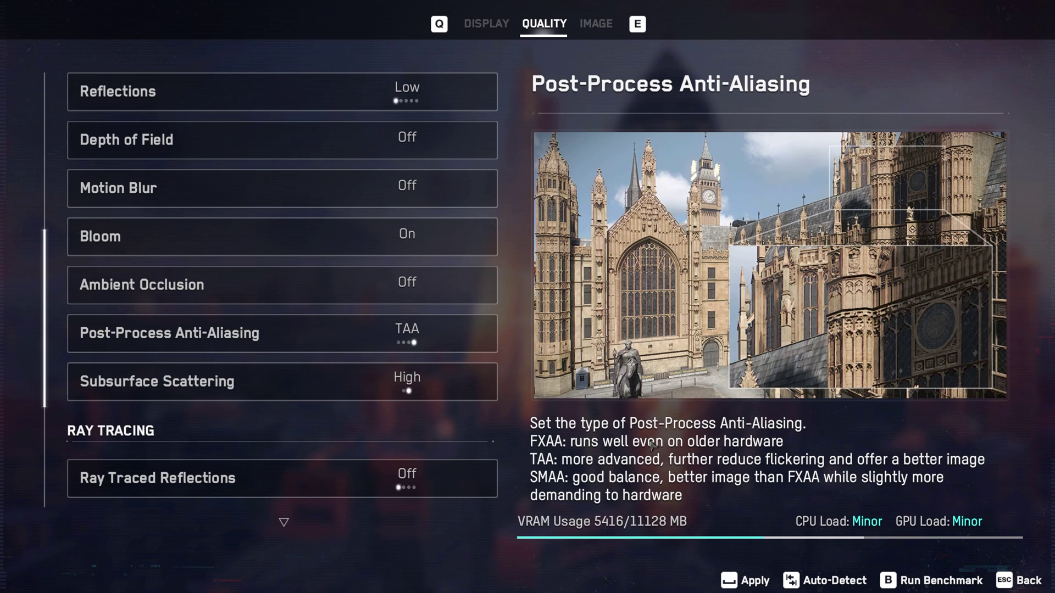
Step: Cycle through the Post-Process Anti-Aliasing options, including Off, and set it to FXAA
click(336, 335)
click(335, 335)
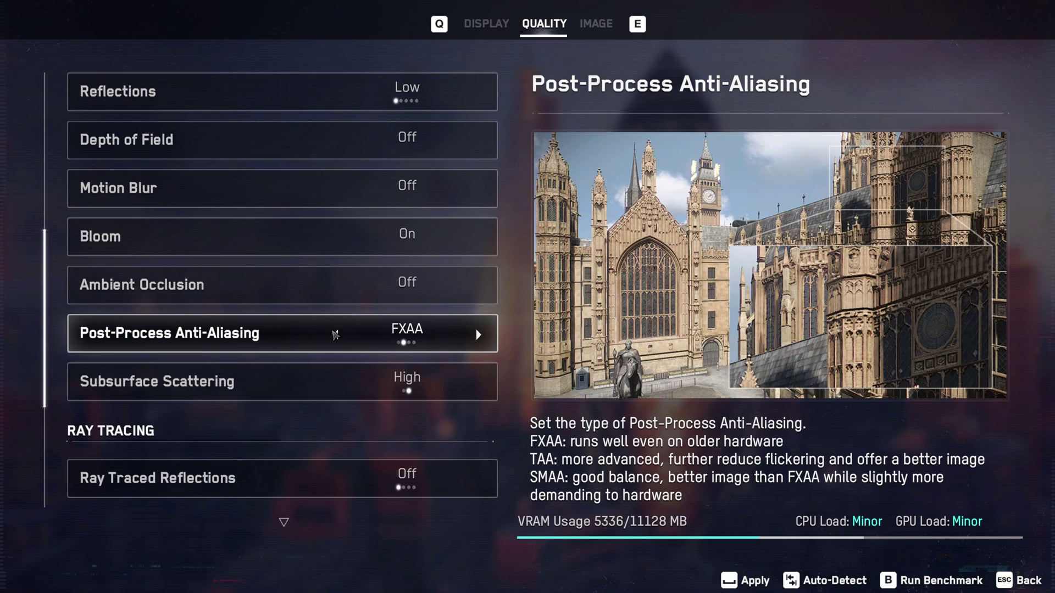
click(336, 335)
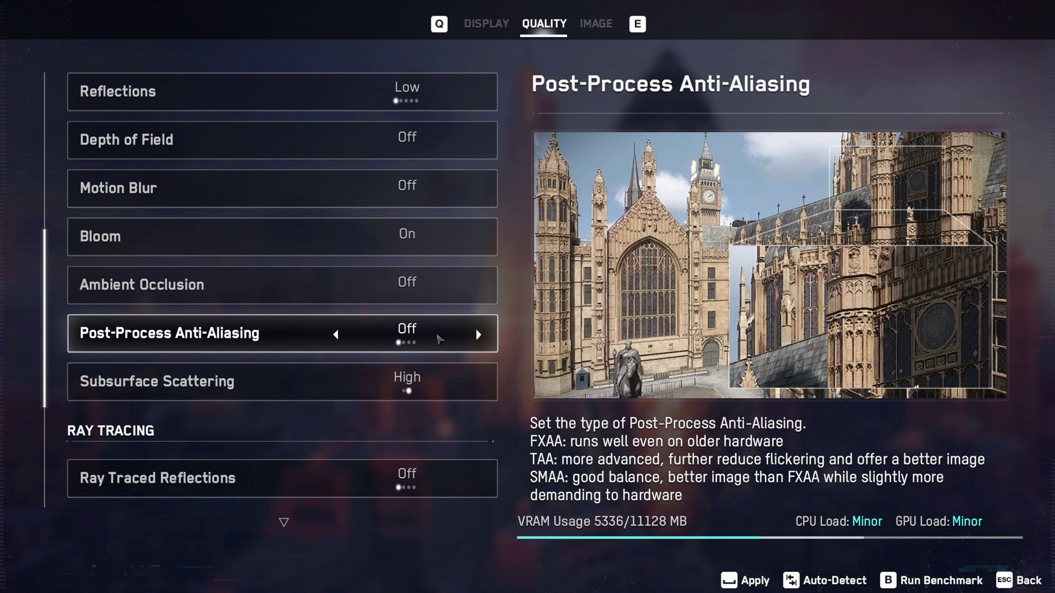
click(478, 335)
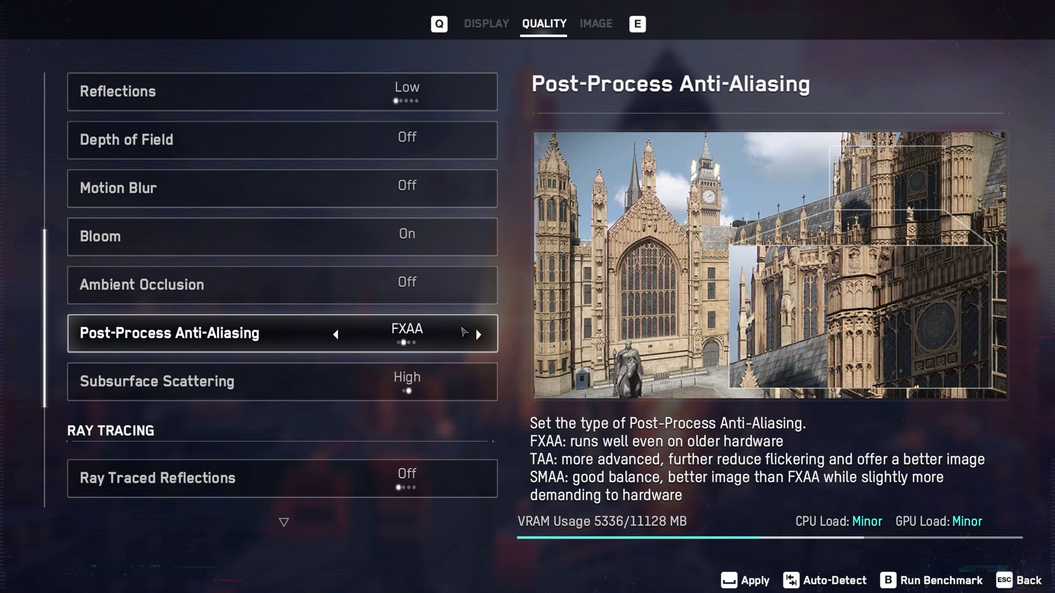
click(491, 337)
click(491, 337)
click(337, 337)
click(337, 337)
Step: Switch Subsurface Scattering between Low and High to compare its preview, leaving it on High
click(336, 385)
click(336, 385)
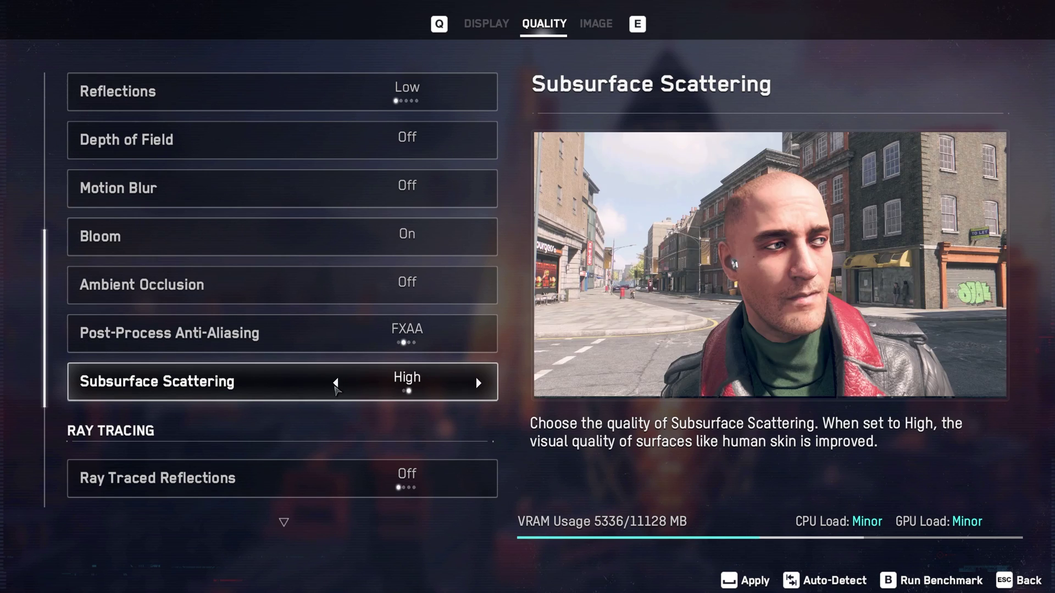
click(335, 385)
click(335, 384)
click(336, 385)
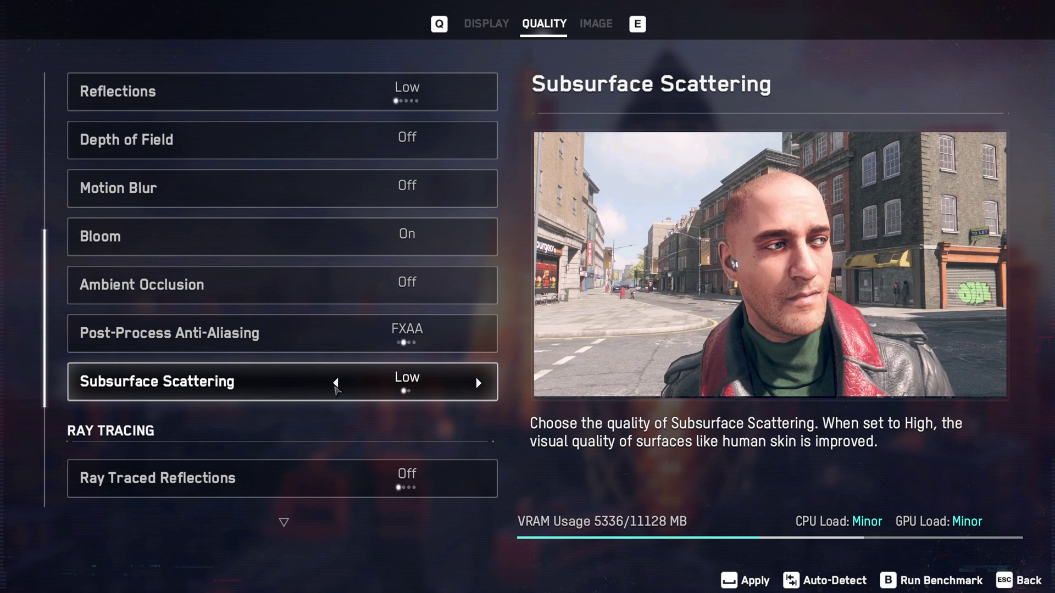
click(336, 385)
click(335, 385)
click(336, 385)
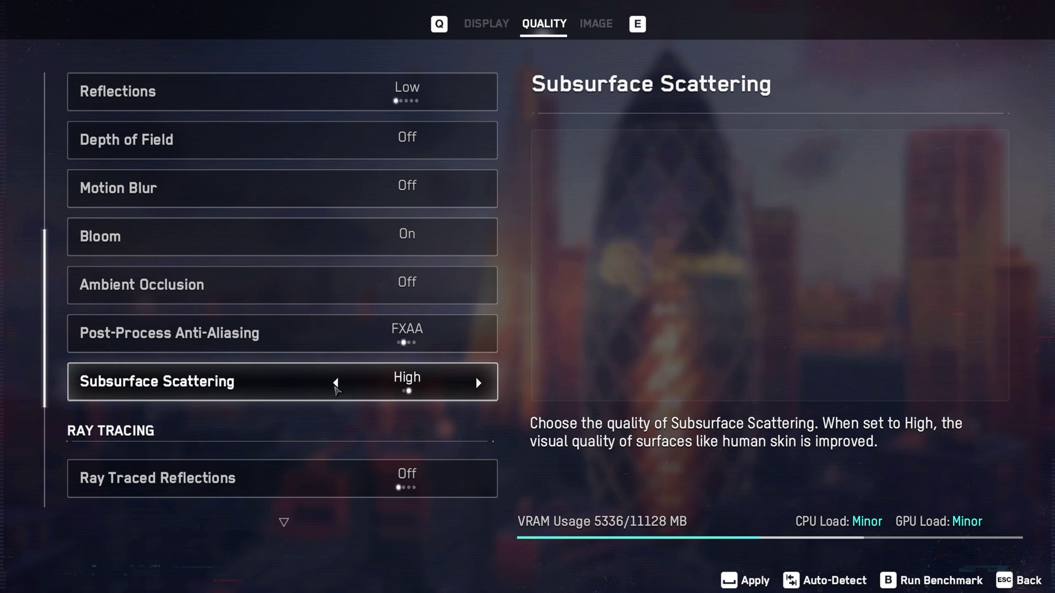
click(336, 385)
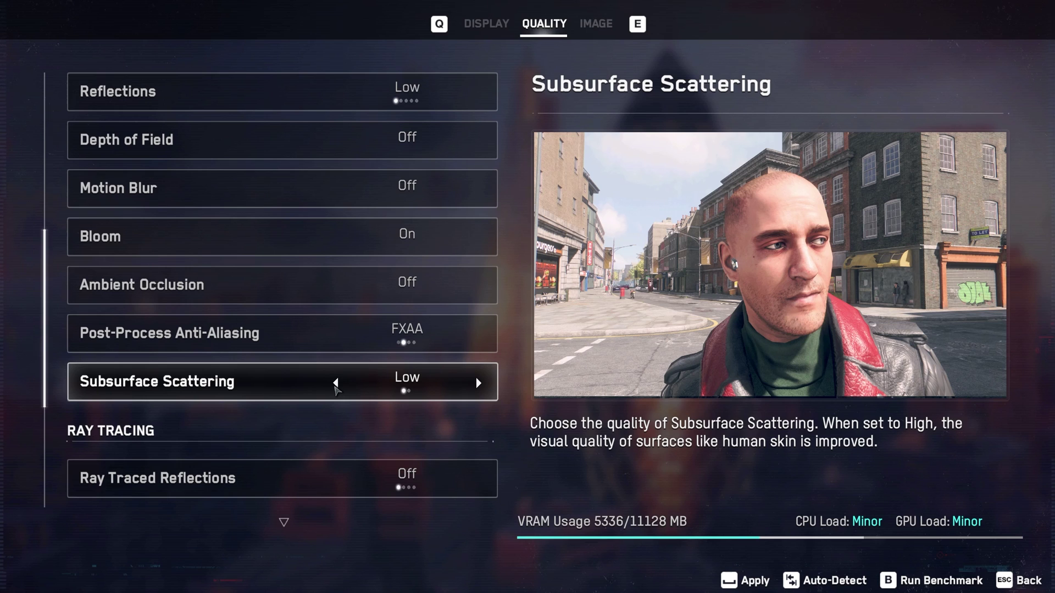
click(335, 384)
Step: Review the remaining quality options down to Temporal Upscaling and apply the changed quality settings
scroll(336, 387, down, 5)
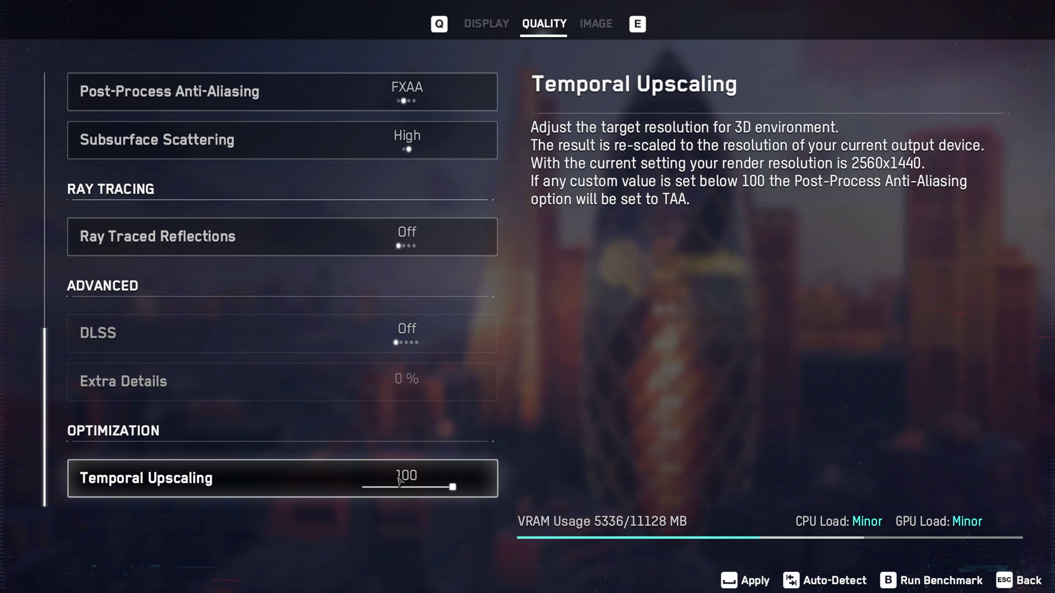
scroll(379, 474, up, 10)
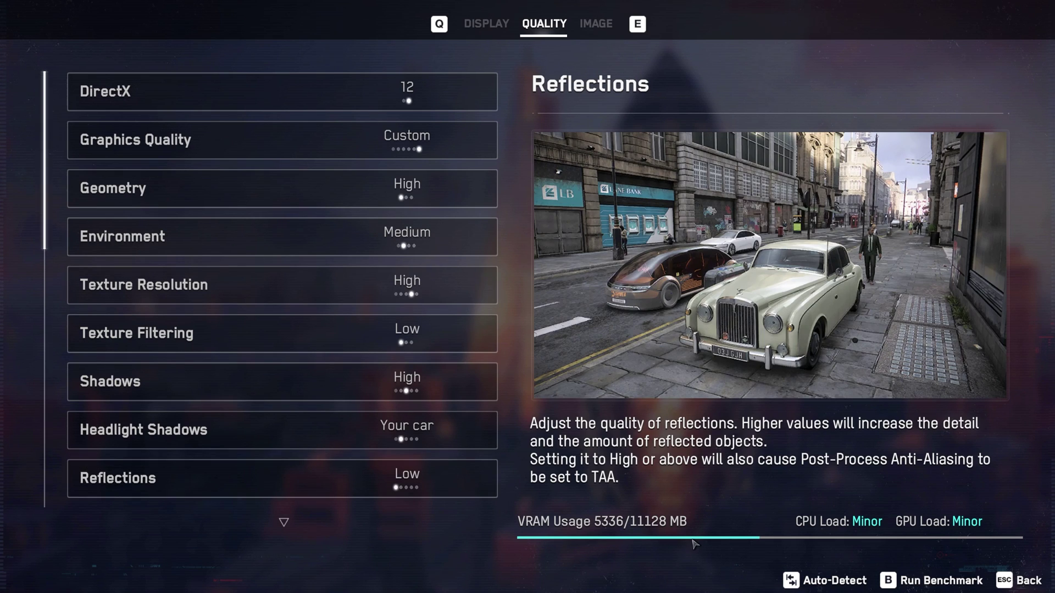
Step: Look over the Image settings such as Brightness, Gamma and Sharpness, and return to the main menu
click(597, 25)
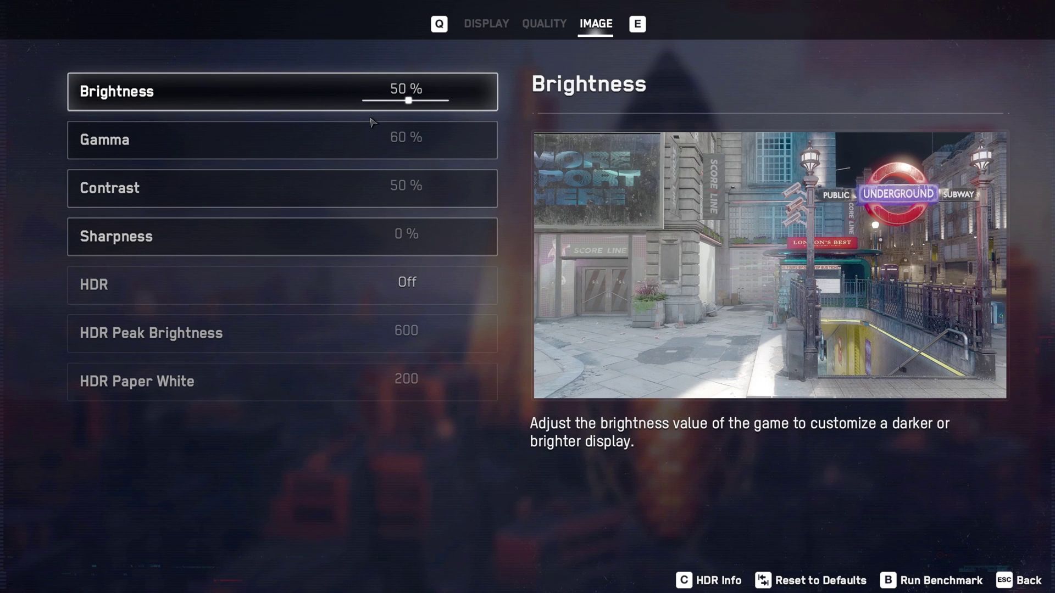
key(Escape)
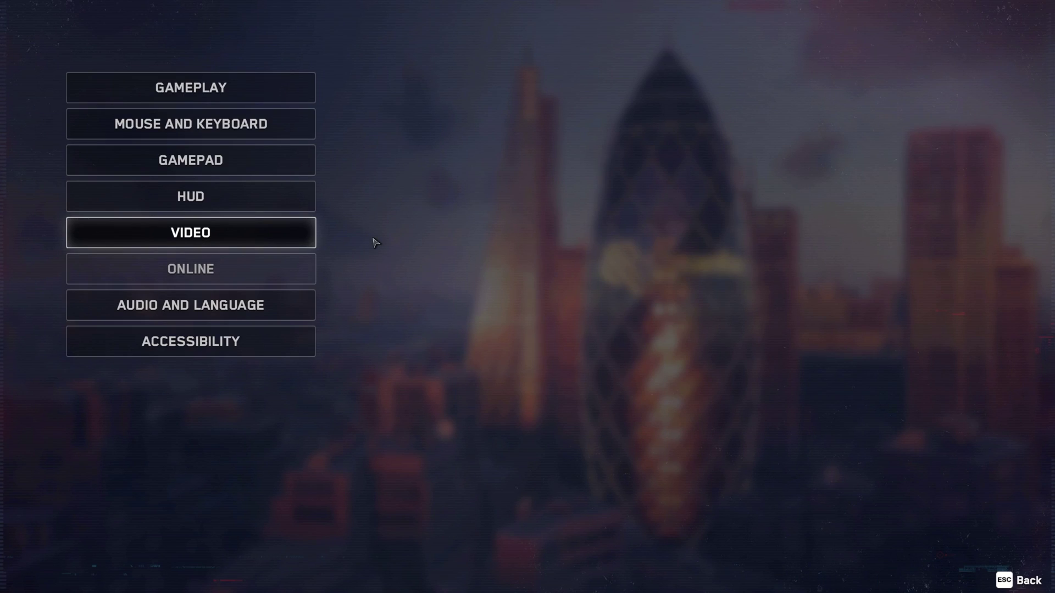
key(Escape)
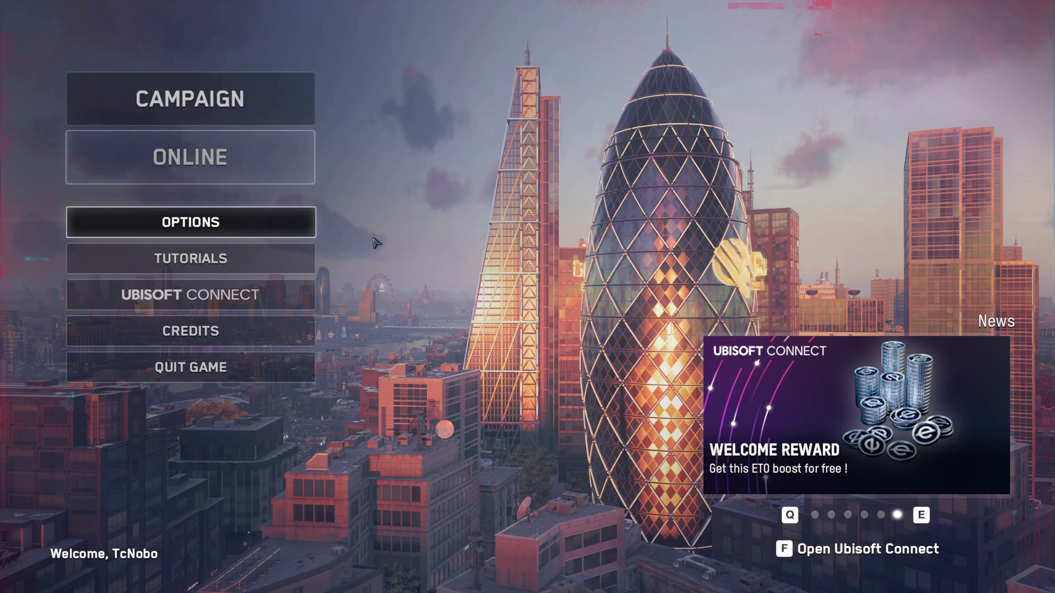